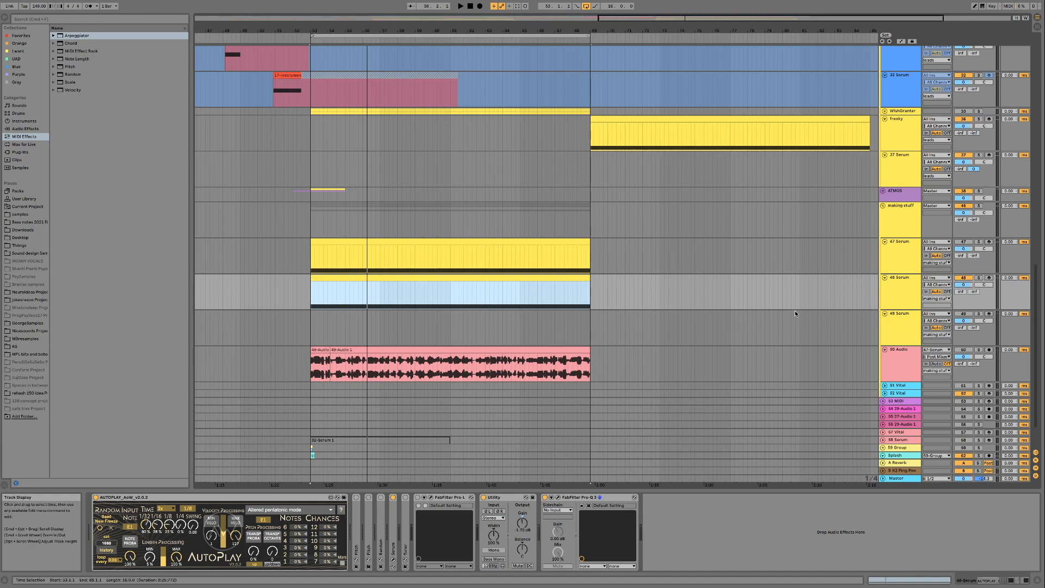
- Play back the loop region of the arrangement and select the clip on the 48 Serum track
{"action": "left_click", "coordinate": [293, 304]}
{"action": "key", "text": "space"}
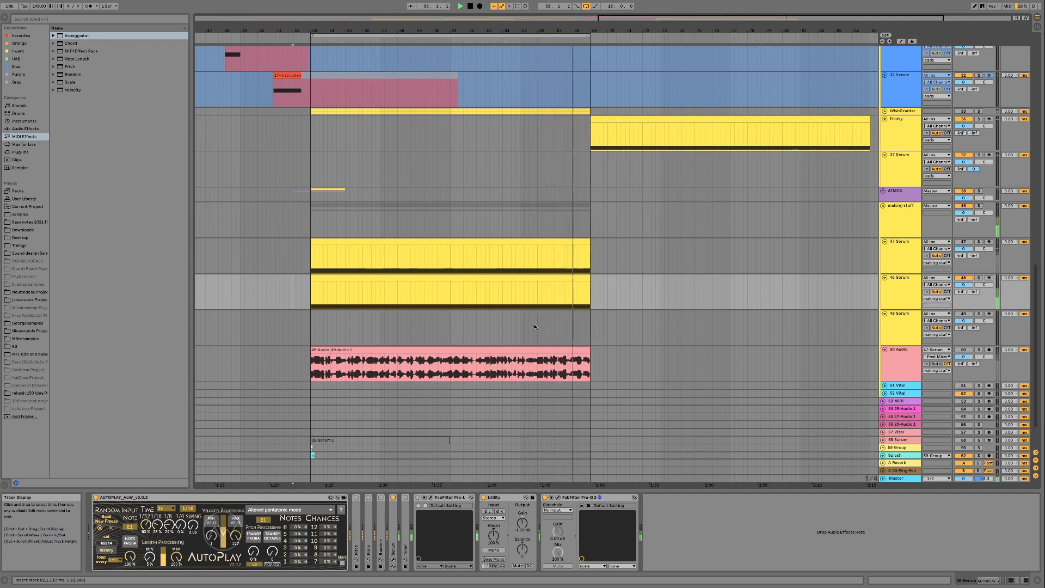
{"action": "left_click", "coordinate": [343, 275]}
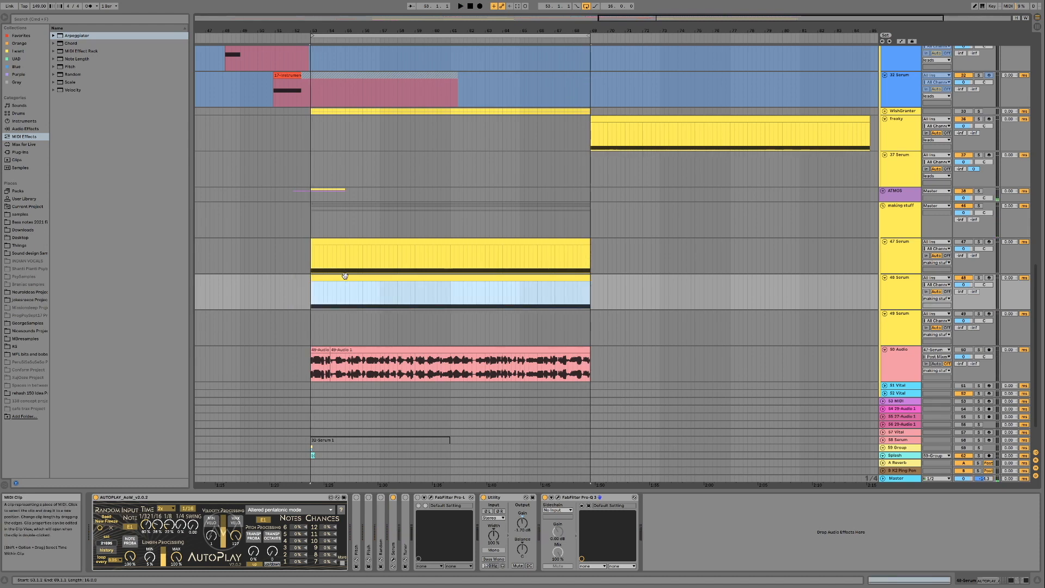
- Solo the 48 Serum track and audition it with its Serum window open, closing the window when done
{"action": "left_click", "coordinate": [893, 292]}
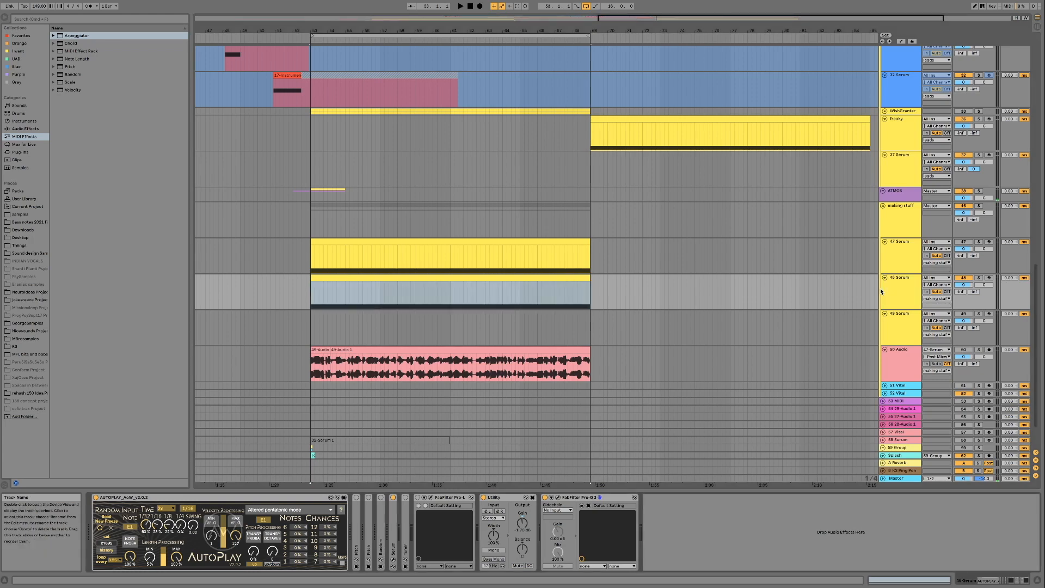
{"action": "left_click", "coordinate": [394, 560]}
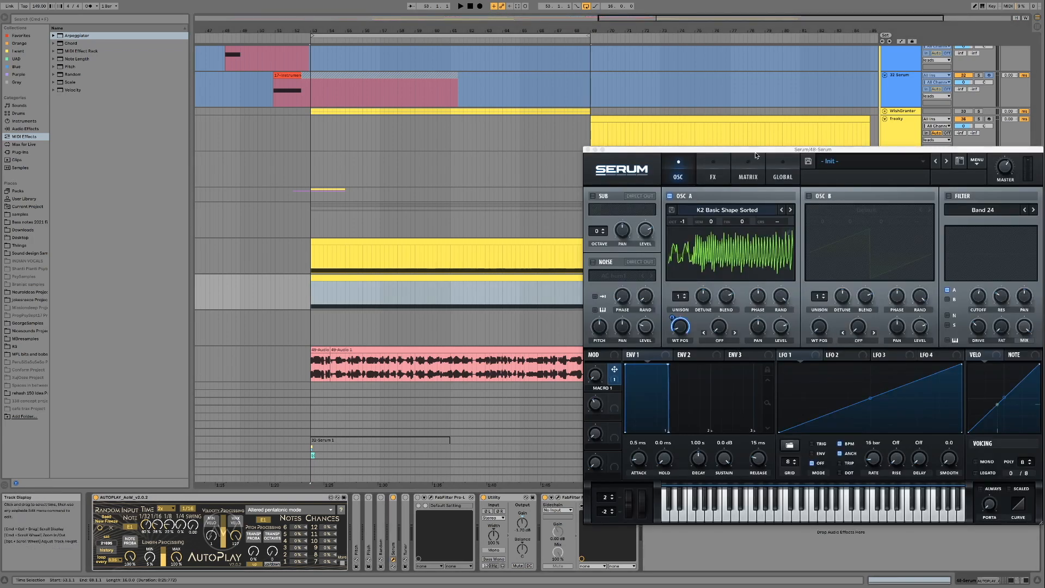
{"action": "left_click_drag", "start_coordinate": [755, 155], "coordinate": [577, 153]}
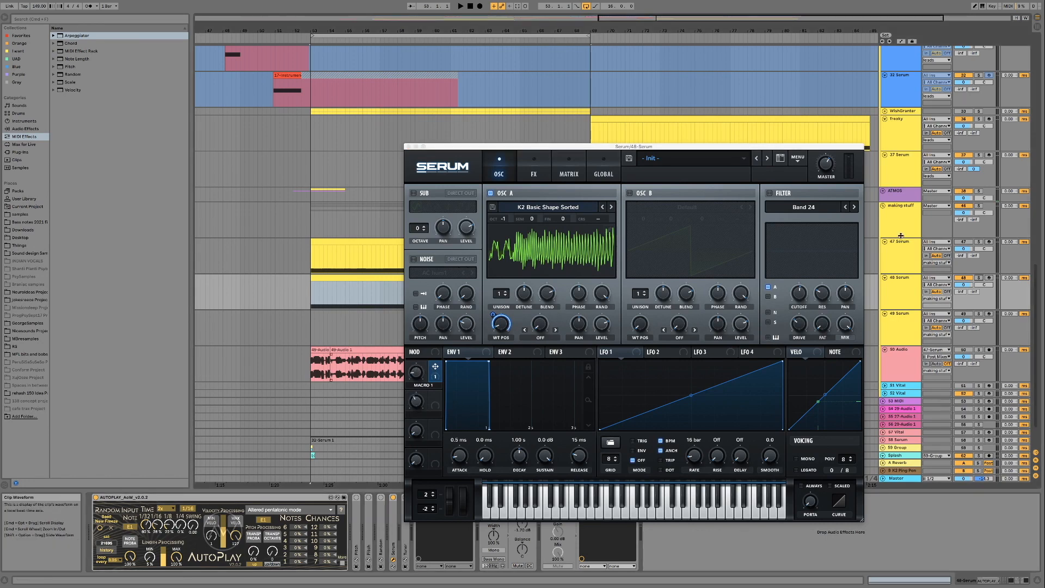
{"action": "left_click", "coordinate": [978, 278]}
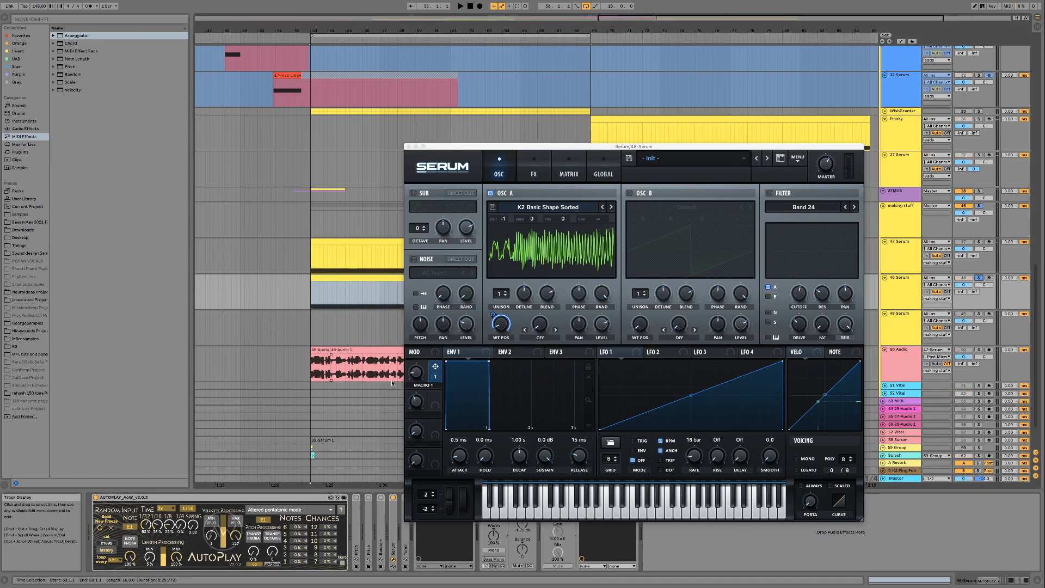
{"action": "key", "text": "space"}
{"action": "left_click", "coordinate": [416, 372]}
{"action": "left_click_drag", "start_coordinate": [417, 341], "coordinate": [408, 306]}
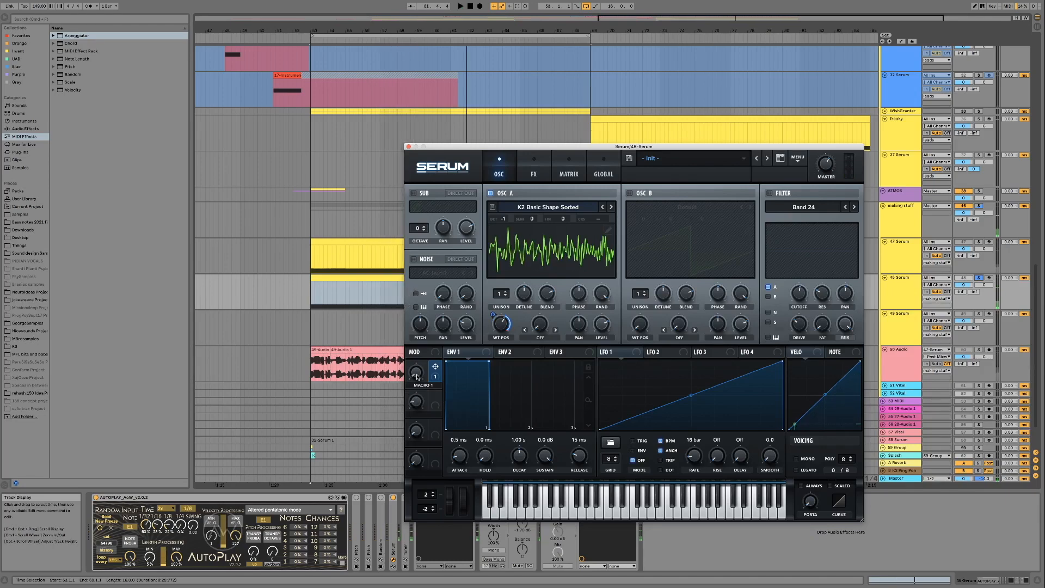
{"action": "left_click", "coordinate": [408, 147]}
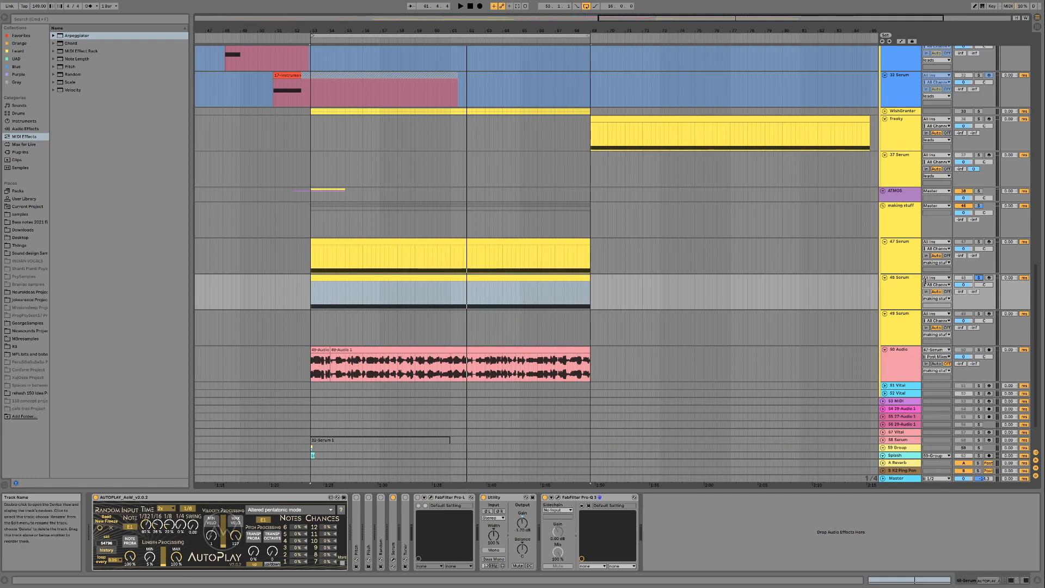
- Solo the 47 Serum track, play back its clip, and turn the solo off
{"action": "left_click", "coordinate": [991, 243]}
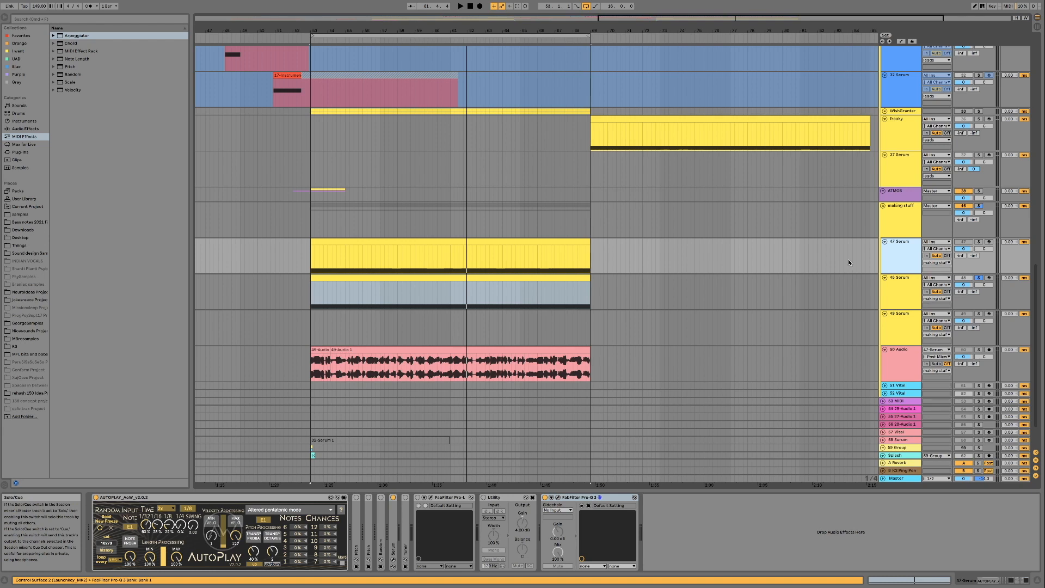
{"action": "left_click", "coordinate": [978, 241]}
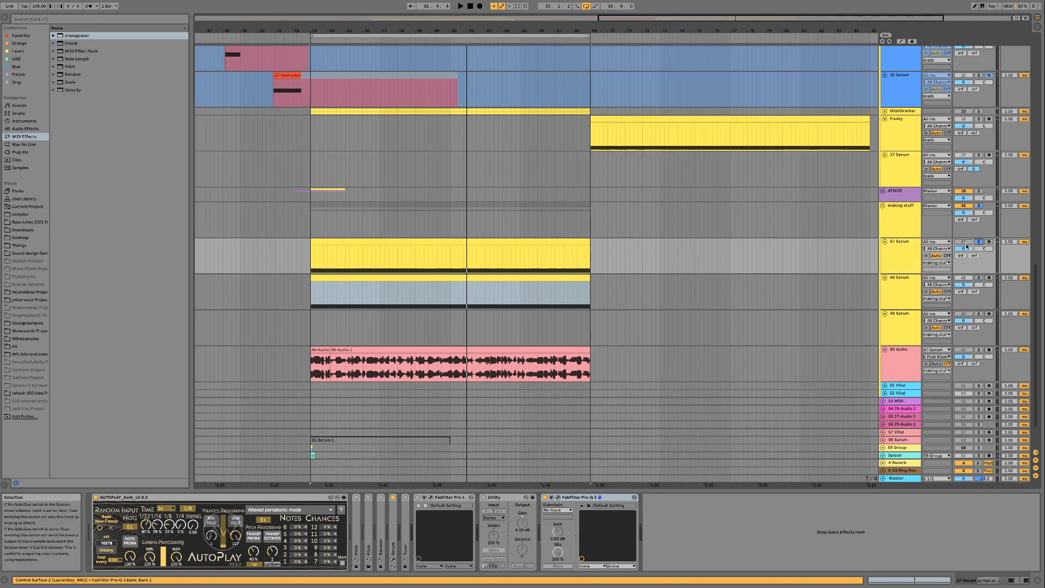
{"action": "left_click", "coordinate": [467, 243]}
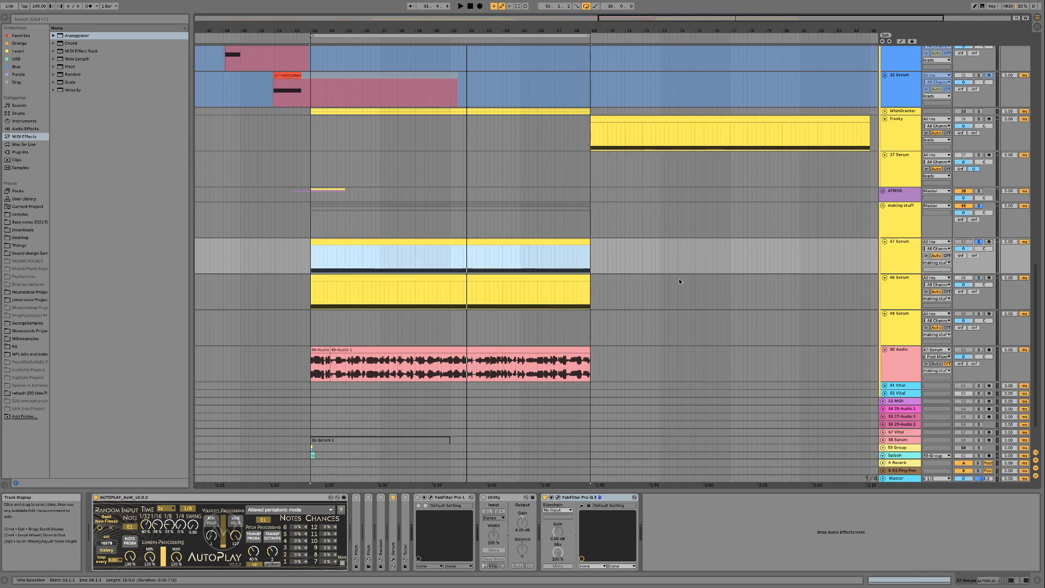
{"action": "key", "text": "space"}
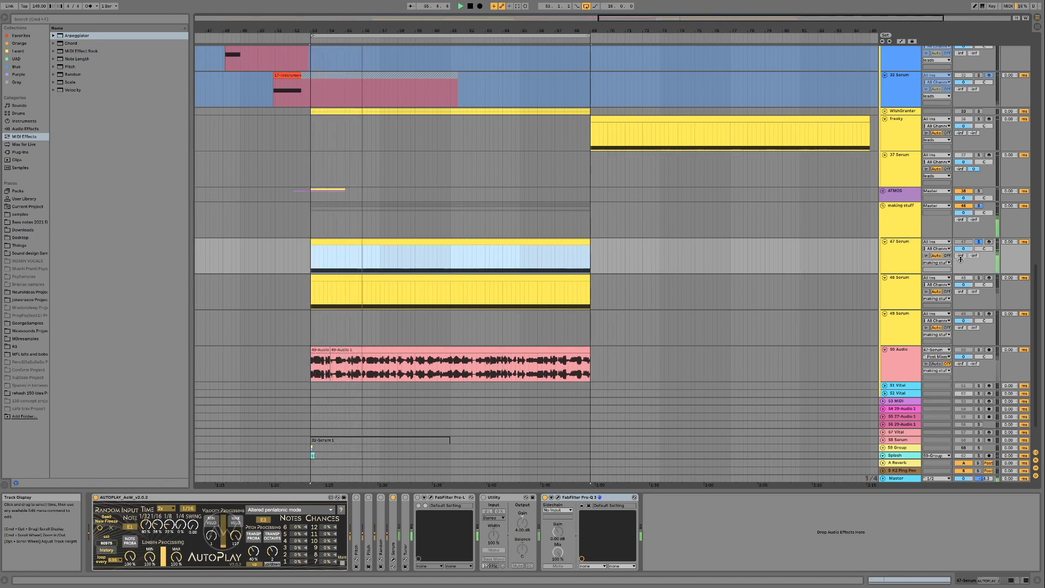
{"action": "left_click", "coordinate": [979, 242]}
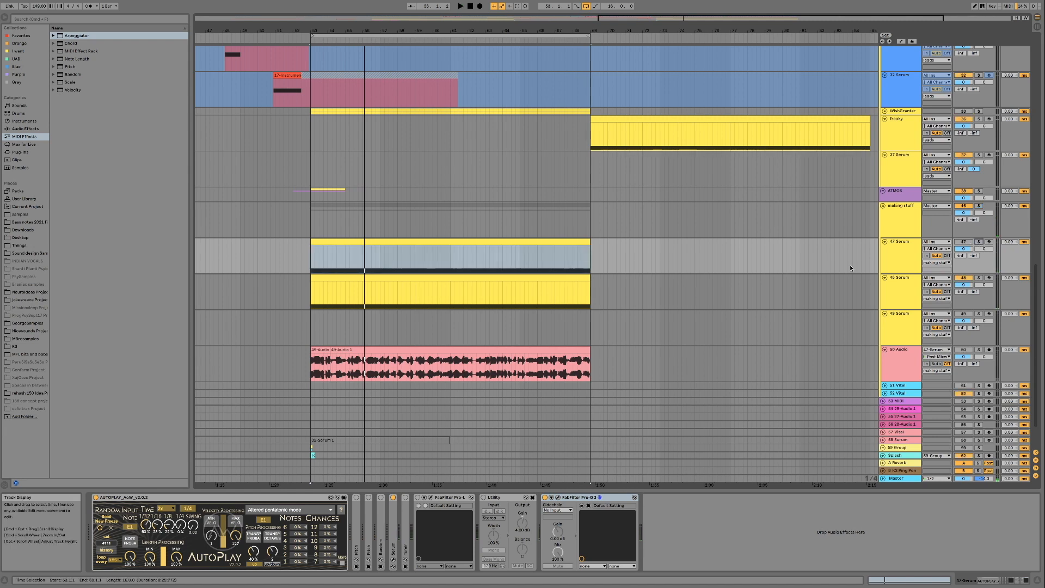
- Play the arrangement with the 47 Serum track activated, and switch that track off again
{"action": "left_click", "coordinate": [963, 242]}
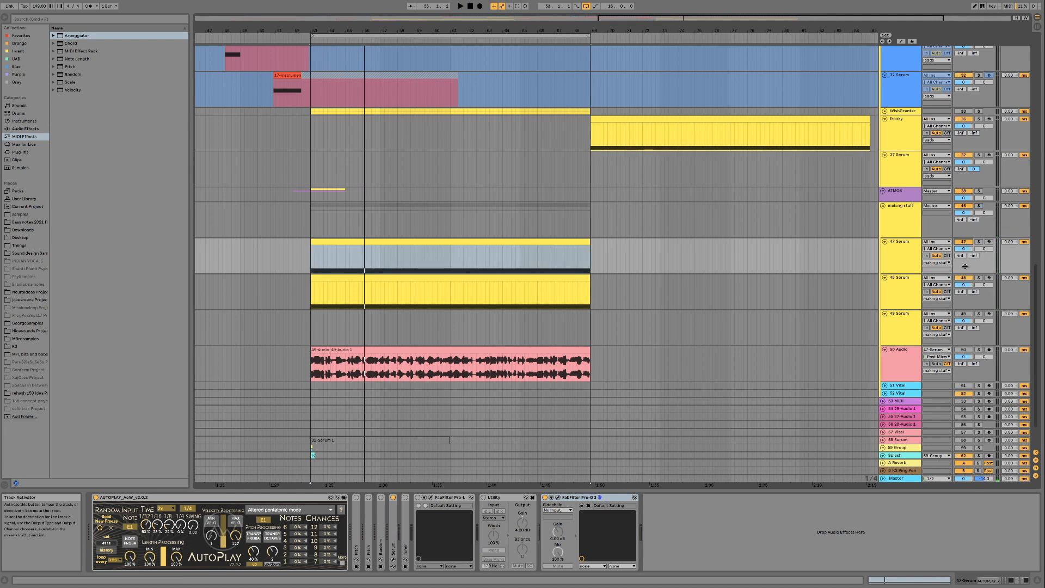
{"action": "key", "text": "space"}
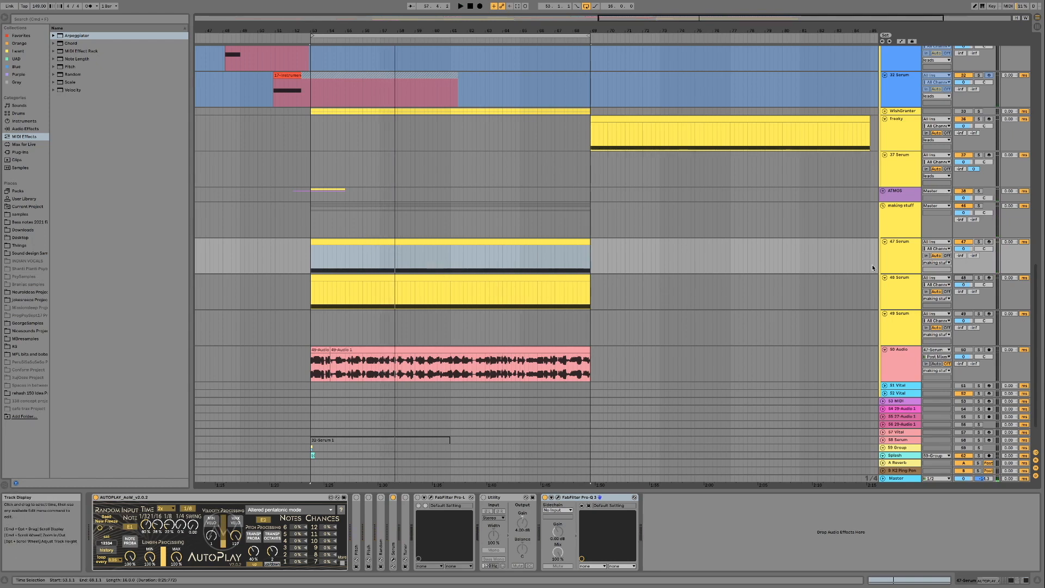
{"action": "left_click", "coordinate": [891, 244]}
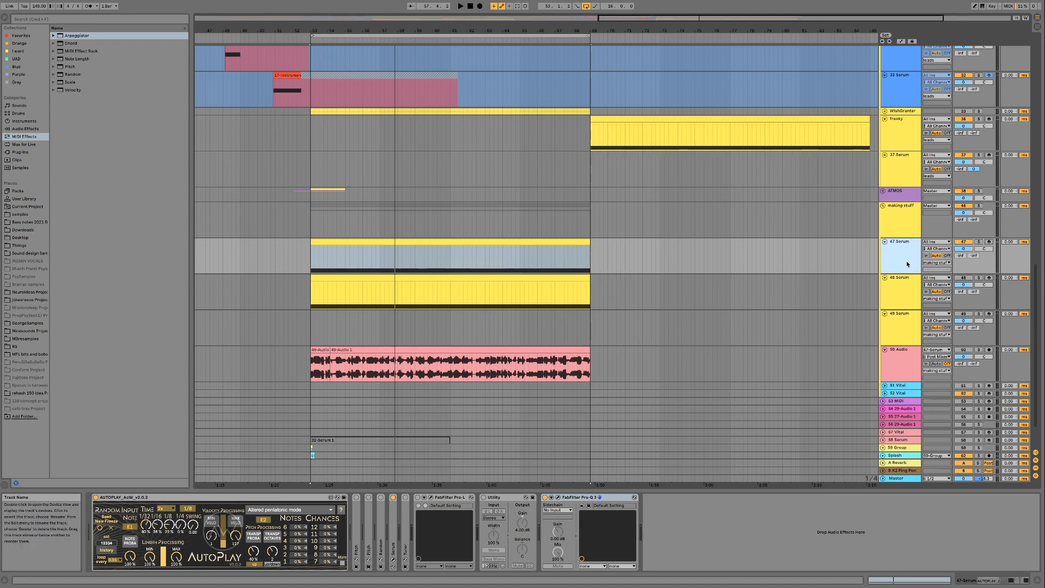
{"action": "left_click", "coordinate": [963, 242]}
- Insert a new MIDI track below the 47 Serum track and load the Serum instrument on it
{"action": "key", "text": "super+shift+t"}
{"action": "left_click", "coordinate": [19, 75]}
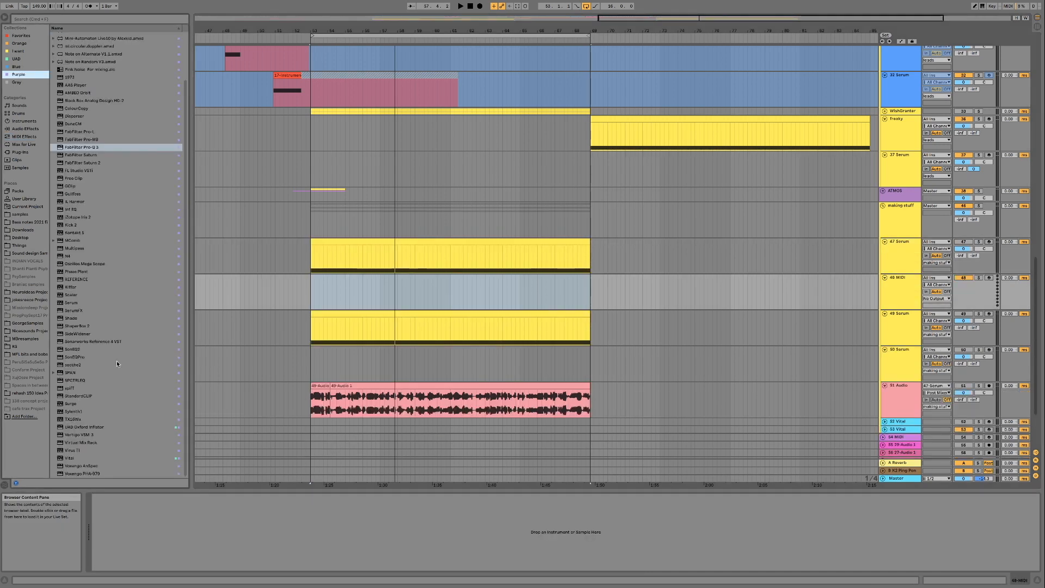
{"action": "left_click", "coordinate": [74, 302]}
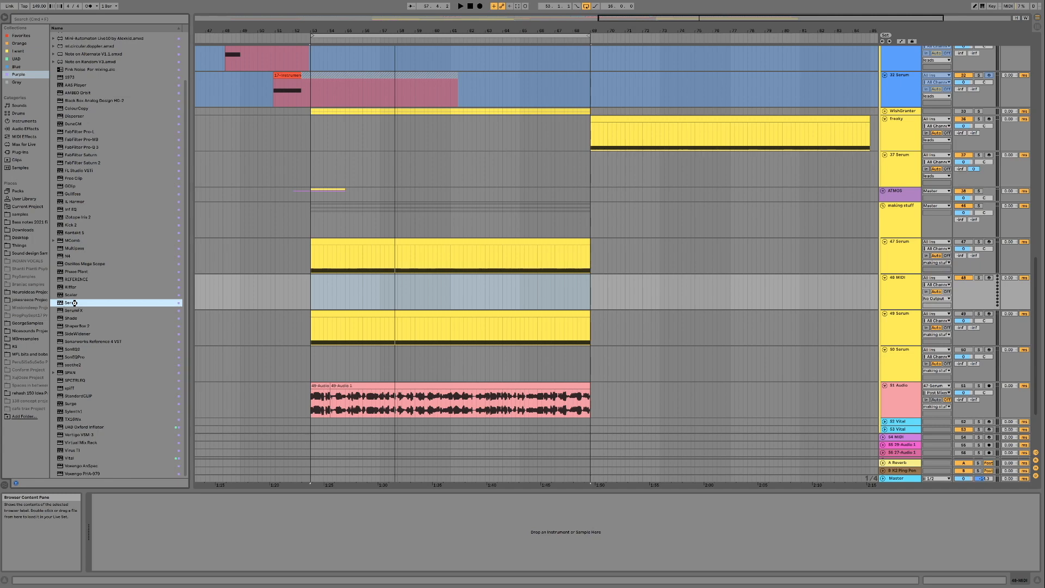
{"action": "key", "text": "Return"}
{"action": "left_click_drag", "start_coordinate": [552, 151], "coordinate": [474, 133]}
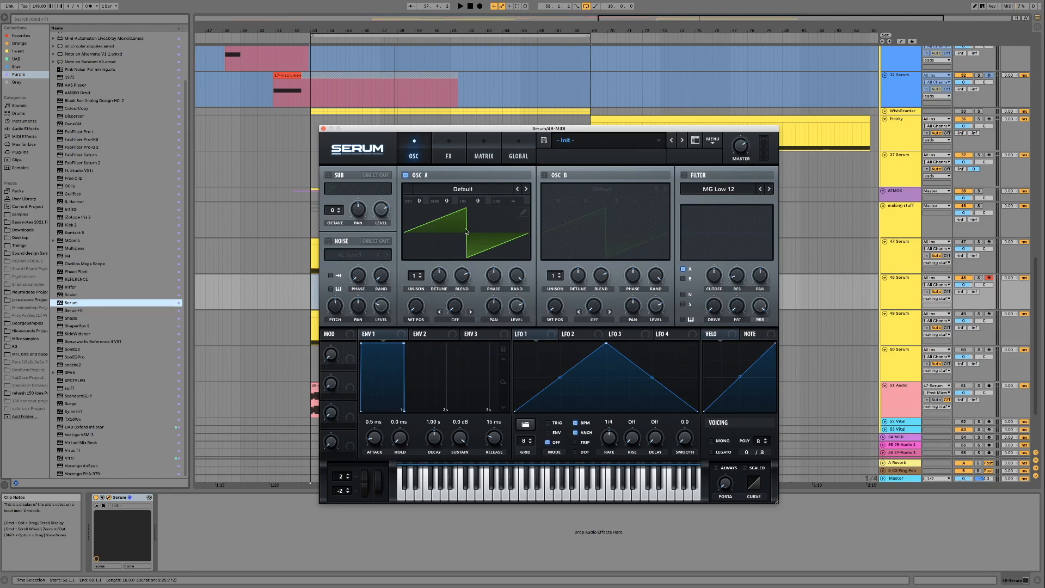
- Load the Analog wavetable Basic Shapes into OSC A and set its warp mode to Sync (No Window)
{"action": "left_click", "coordinate": [477, 191]}
{"action": "mouse_move", "coordinate": [490, 242]}
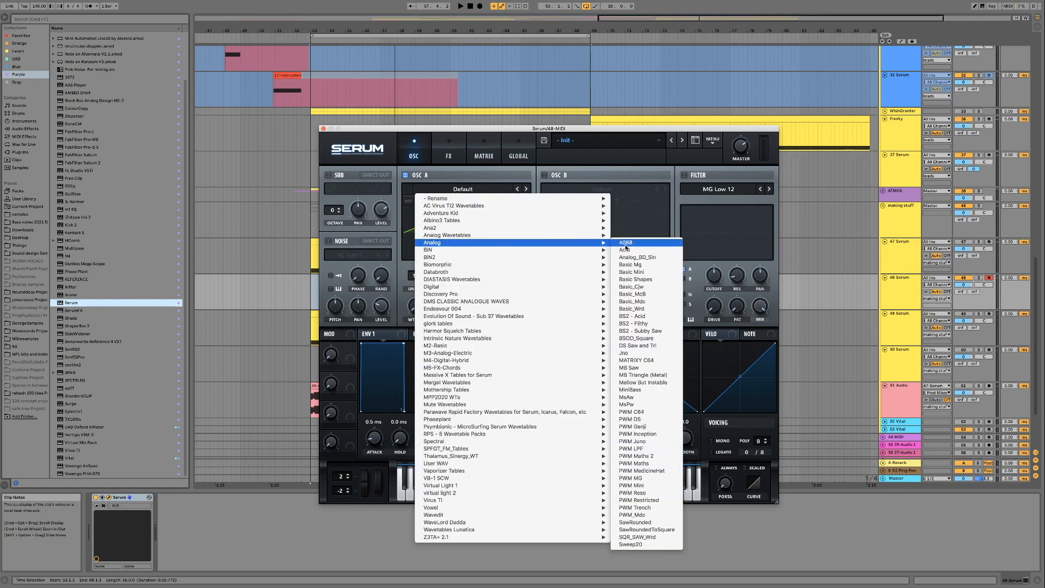
{"action": "left_click", "coordinate": [635, 279]}
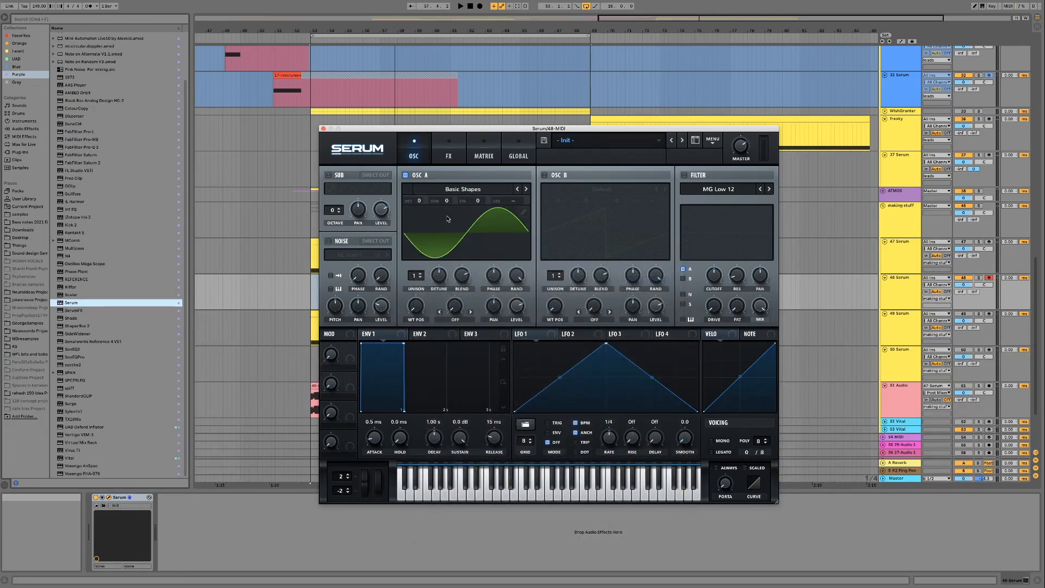
{"action": "left_click", "coordinate": [451, 323]}
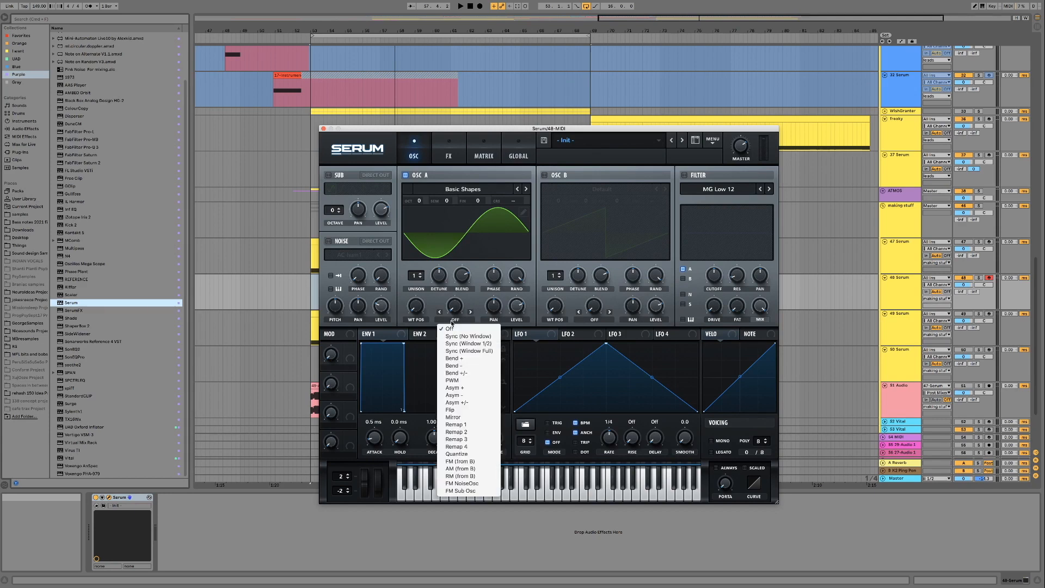
{"action": "left_click", "coordinate": [474, 336]}
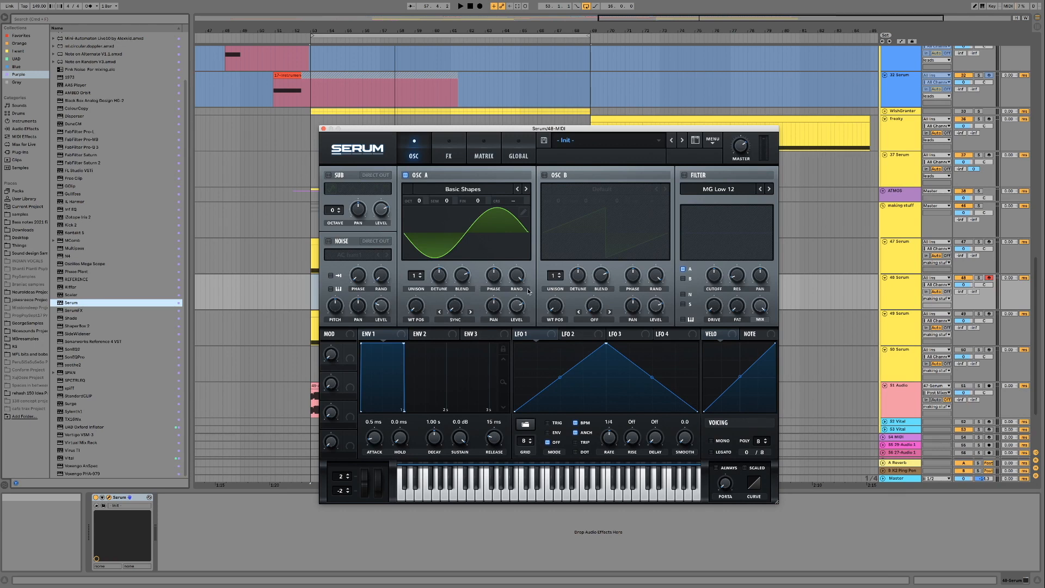
- In the modulation matrix, route Velo to A WTPos with the full positive amount
{"action": "left_click", "coordinate": [483, 157]}
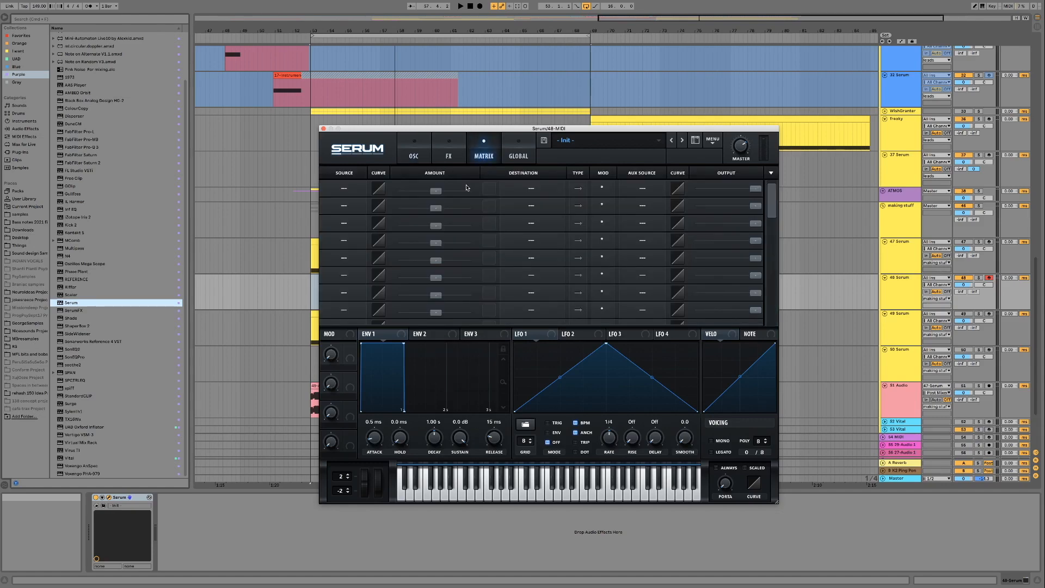
{"action": "left_click", "coordinate": [350, 194]}
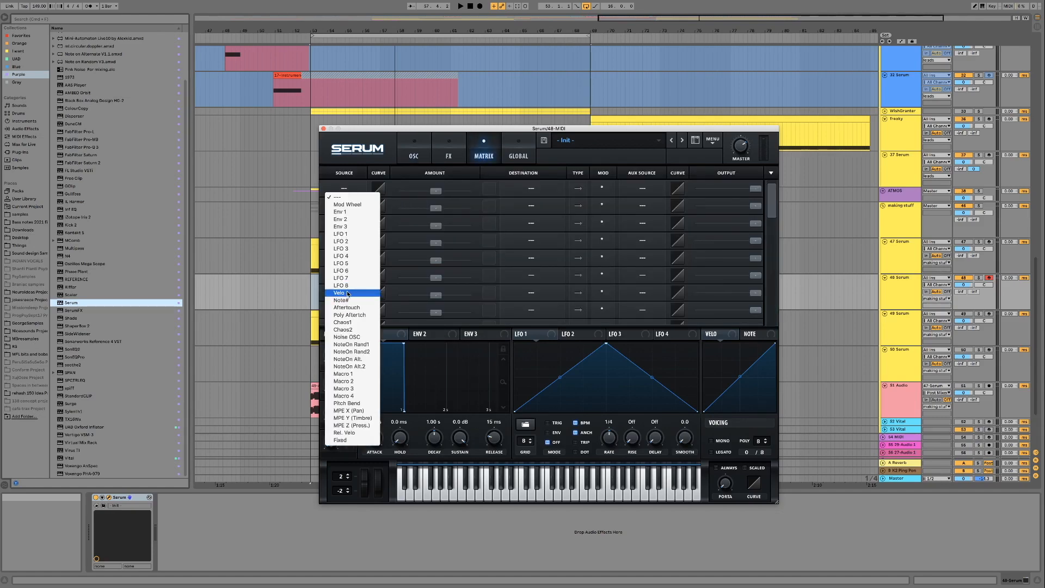
{"action": "left_click", "coordinate": [337, 290]}
{"action": "left_click", "coordinate": [536, 188]}
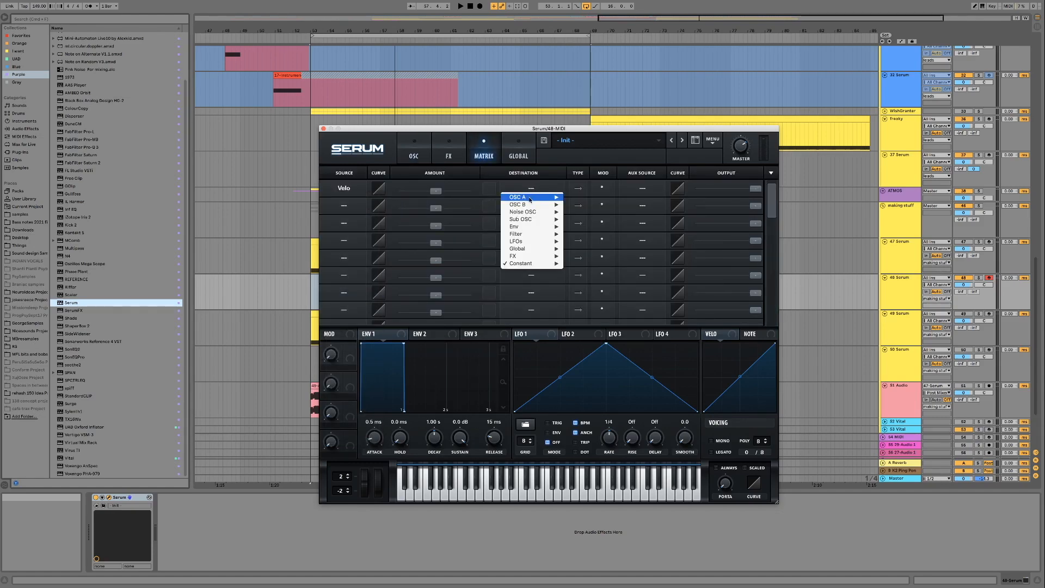
{"action": "mouse_move", "coordinate": [531, 197]}
{"action": "left_click", "coordinate": [585, 262]}
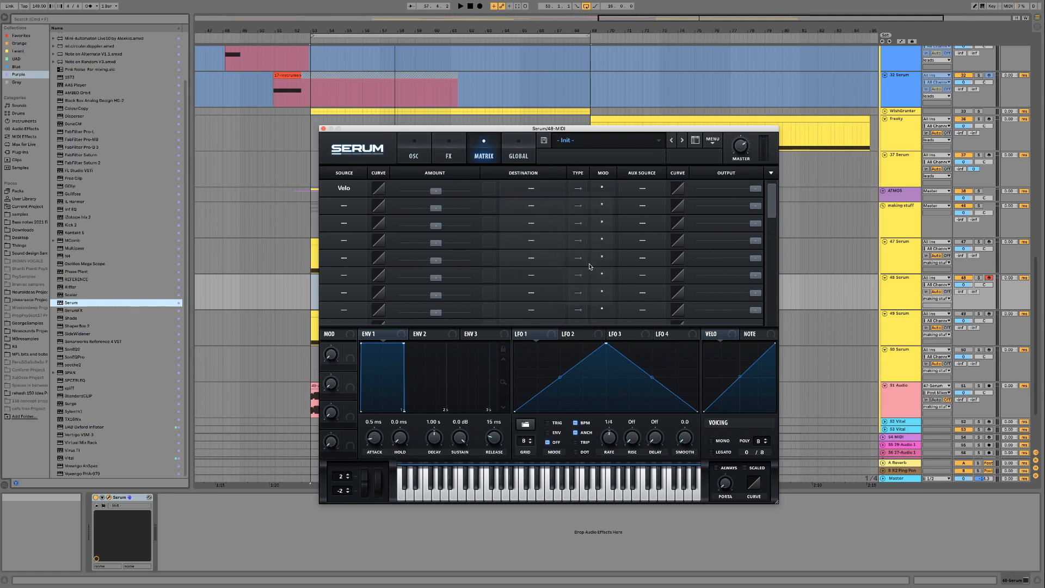
- In the second matrix row, route NoteOn Rand1 to A Warp with about half of the positive amount
{"action": "left_click", "coordinate": [351, 206]}
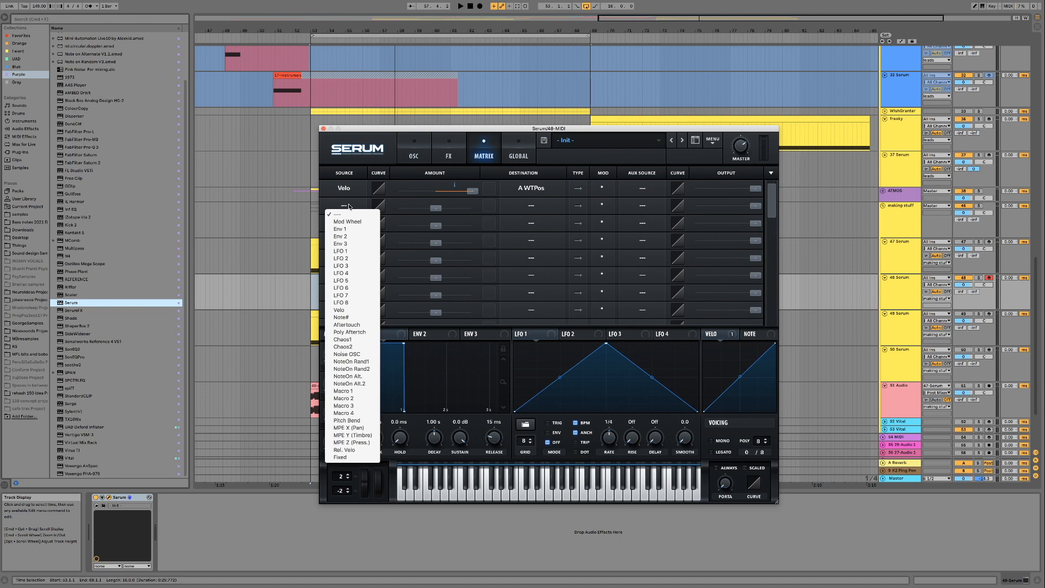
{"action": "left_click", "coordinate": [353, 363]}
{"action": "left_click_drag", "start_coordinate": [439, 206], "coordinate": [454, 209]}
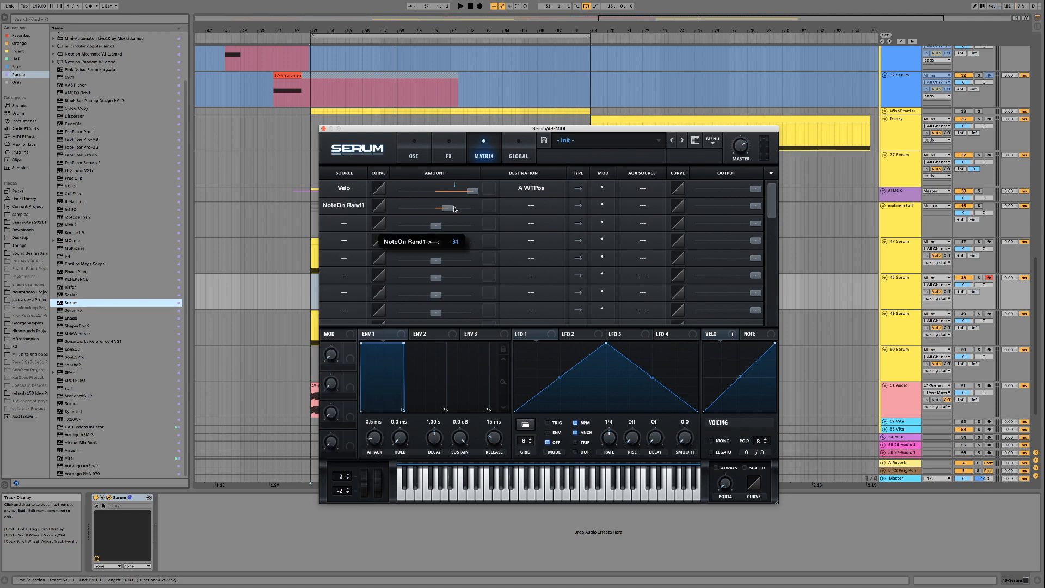
{"action": "left_click", "coordinate": [536, 208]}
{"action": "mouse_move", "coordinate": [523, 218]}
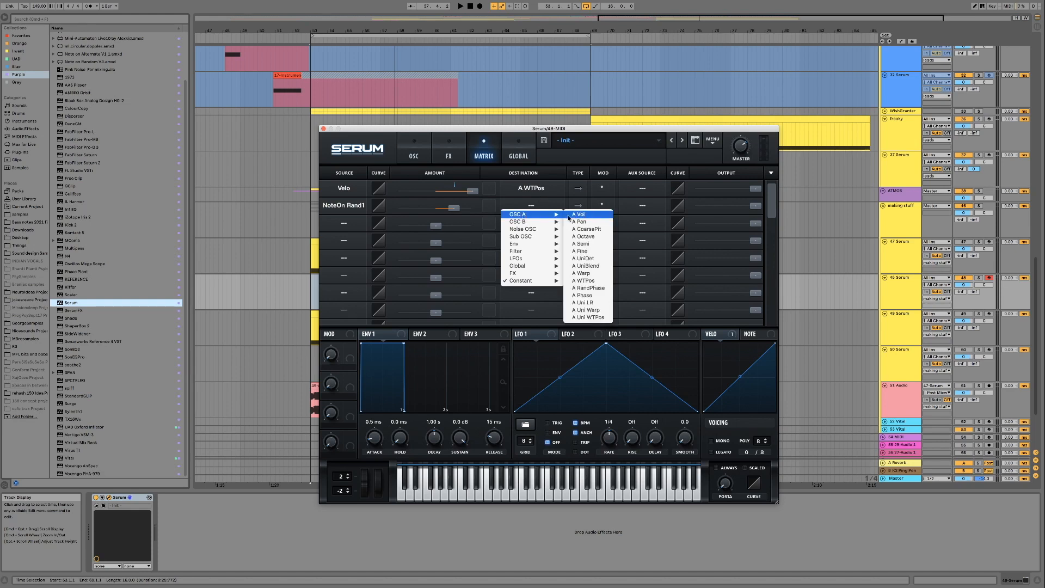
{"action": "left_click", "coordinate": [583, 273]}
- Route NoteOn Rand2 to A CoarsePit with the full negative amount, using LFO 1 at a 2 bar rate as auxiliary source
{"action": "left_click", "coordinate": [343, 222]}
{"action": "left_click", "coordinate": [348, 394]}
{"action": "left_click_drag", "start_coordinate": [436, 226], "coordinate": [325, 234]}
{"action": "left_click", "coordinate": [531, 223]}
{"action": "mouse_move", "coordinate": [540, 231]}
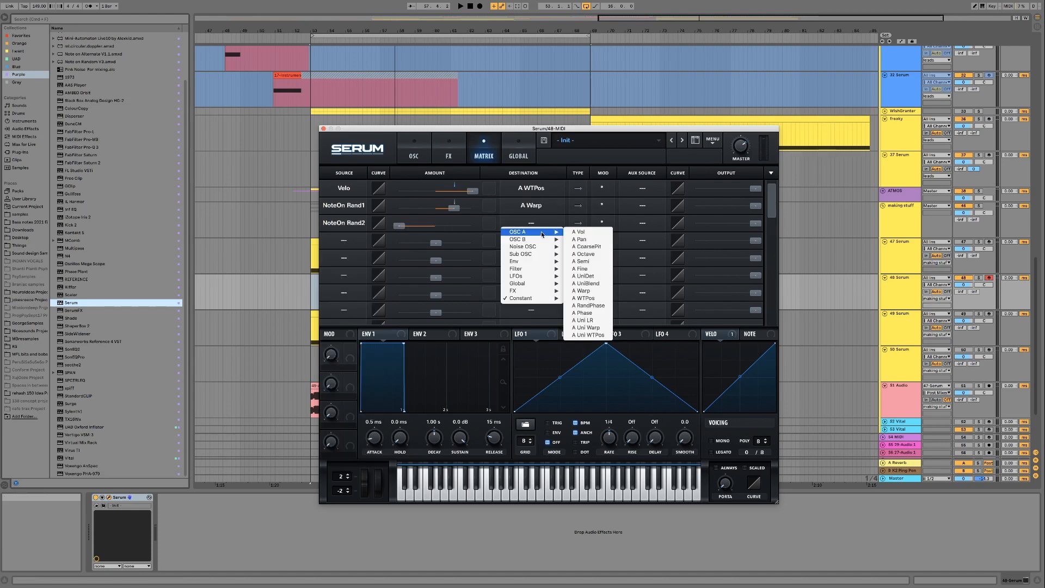
{"action": "left_click", "coordinate": [587, 247]}
{"action": "left_click", "coordinate": [643, 224]}
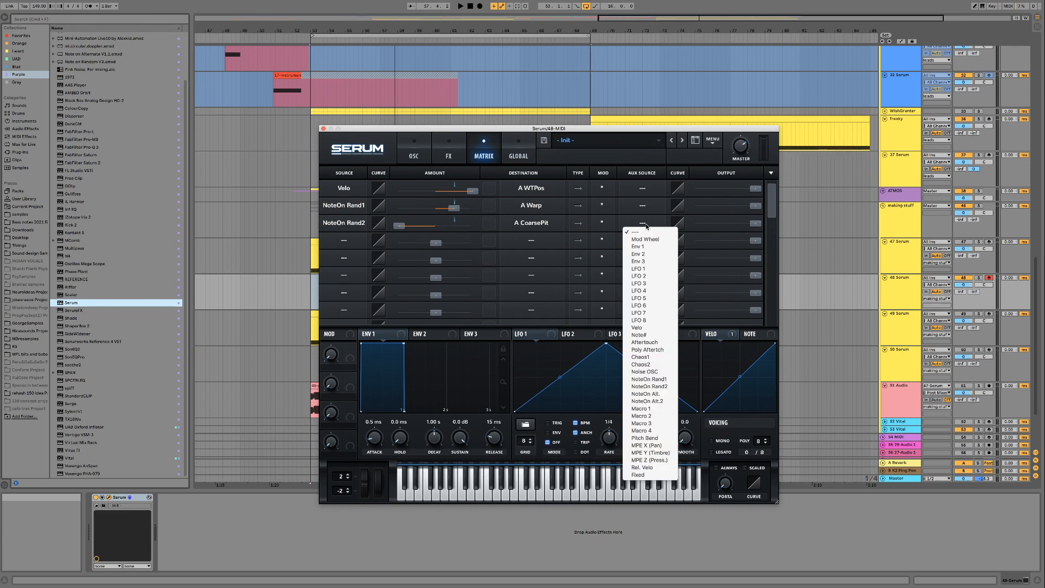
{"action": "left_click", "coordinate": [645, 270]}
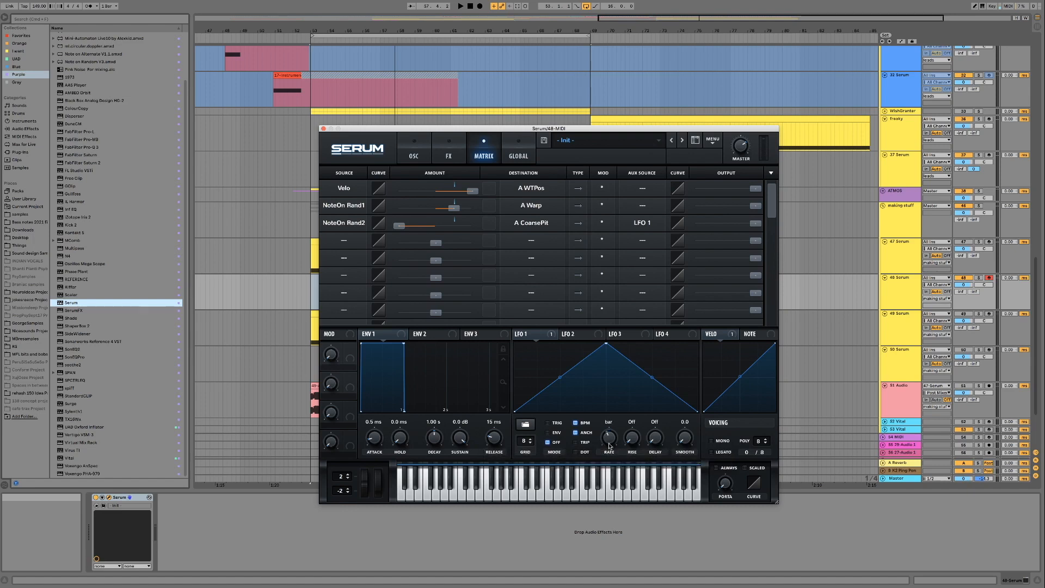
- In the fourth matrix row, route NoteOn Rand1 to LFO1 Rate with an amount of 50
{"action": "left_click", "coordinate": [350, 245]}
{"action": "left_click", "coordinate": [350, 396]}
{"action": "left_click_drag", "start_coordinate": [437, 244], "coordinate": [463, 245]}
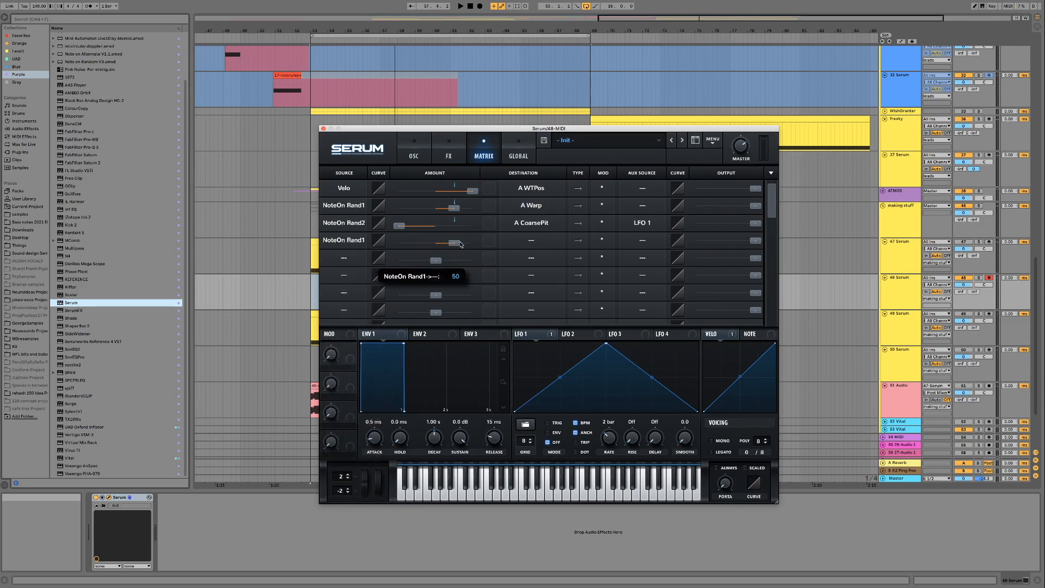
{"action": "left_click", "coordinate": [537, 241]}
{"action": "mouse_move", "coordinate": [527, 292]}
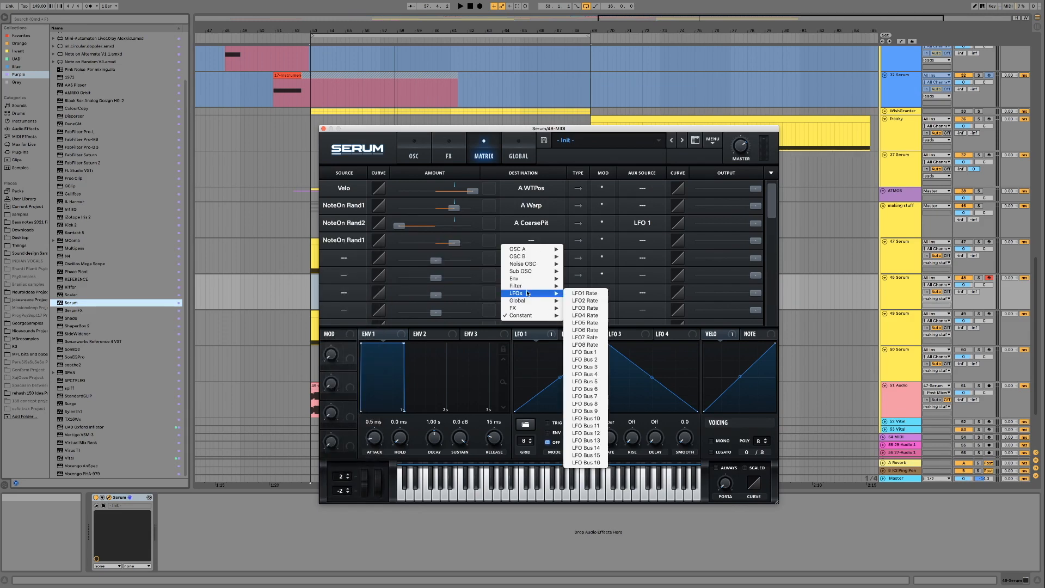
{"action": "left_click", "coordinate": [584, 294]}
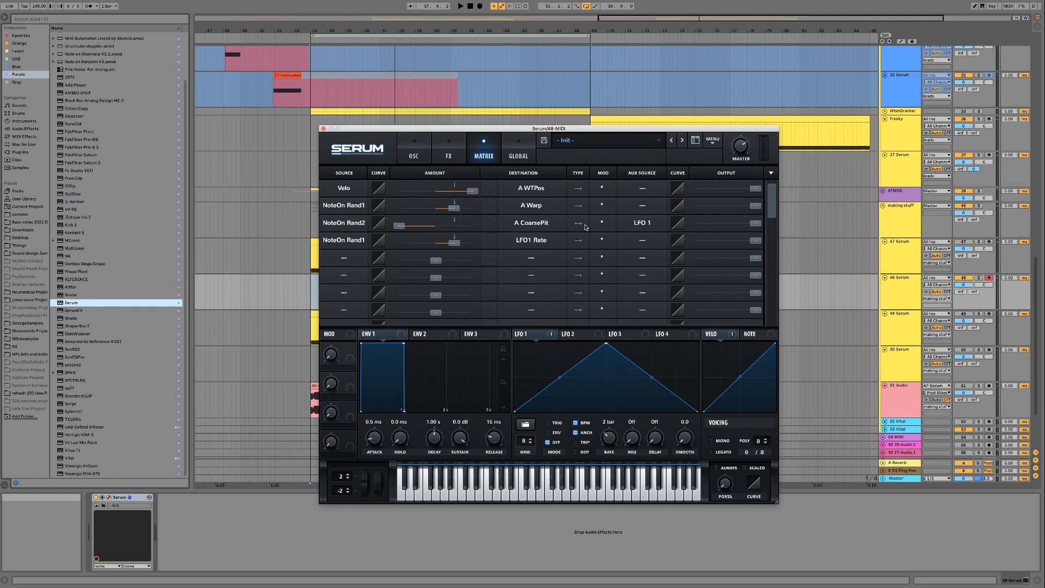
- Show Serum's oscillator page to audition the patch, and hide the plug-in windows
{"action": "left_click", "coordinate": [401, 148]}
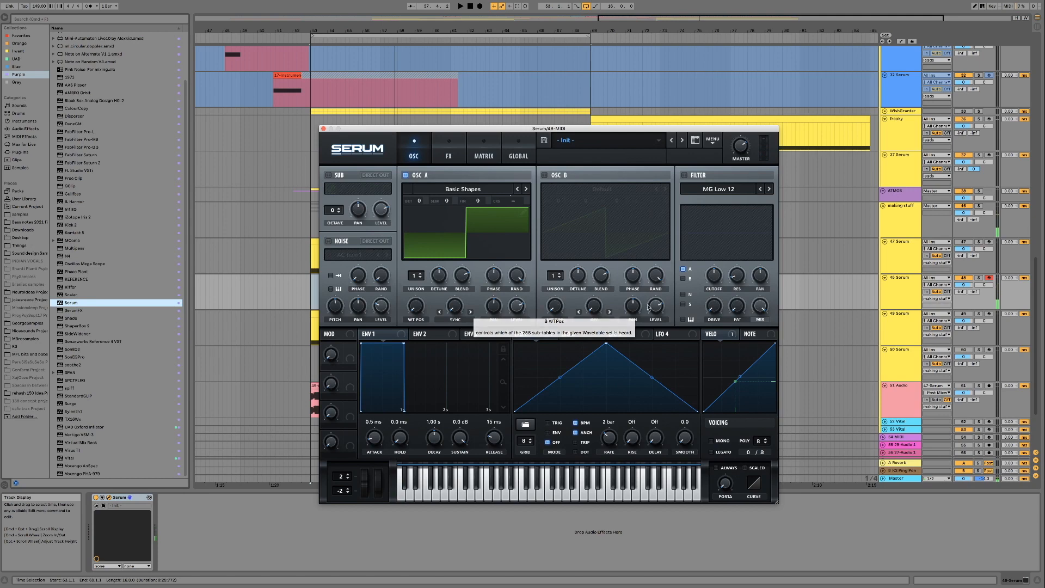
{"action": "left_click", "coordinate": [893, 298]}
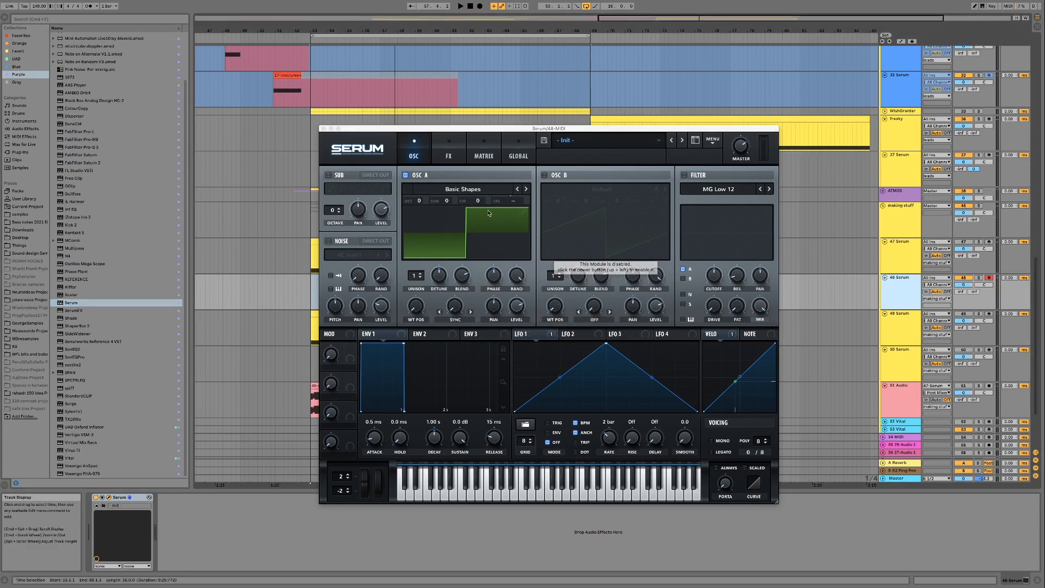
{"action": "key", "text": "super+alt+p"}
{"action": "key", "text": "space"}
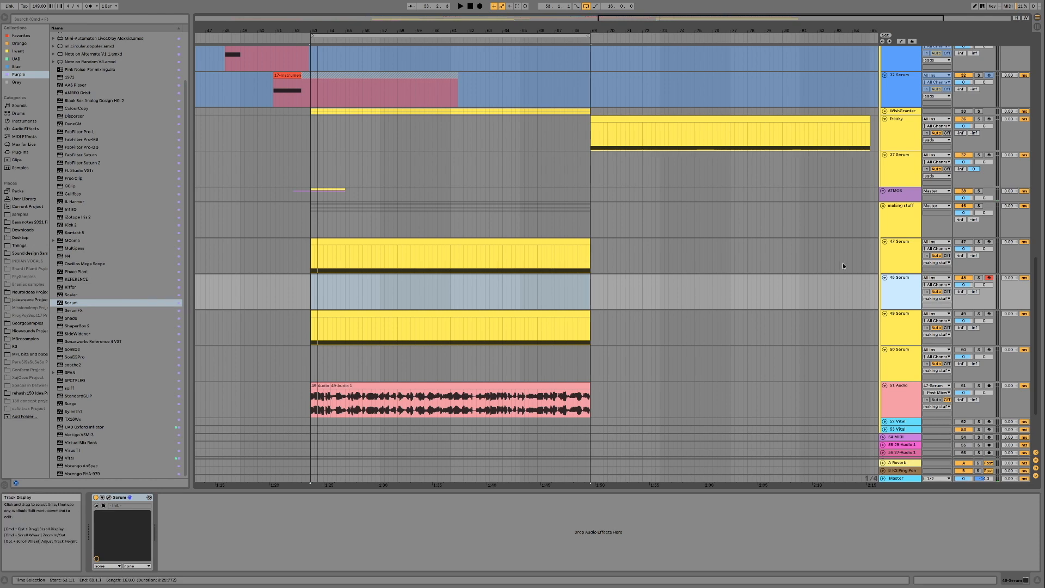
- Copy the AUTOPLAY device from the 47 Serum track onto the 48 Serum track
{"action": "left_click", "coordinate": [910, 263]}
{"action": "left_click", "coordinate": [148, 497]}
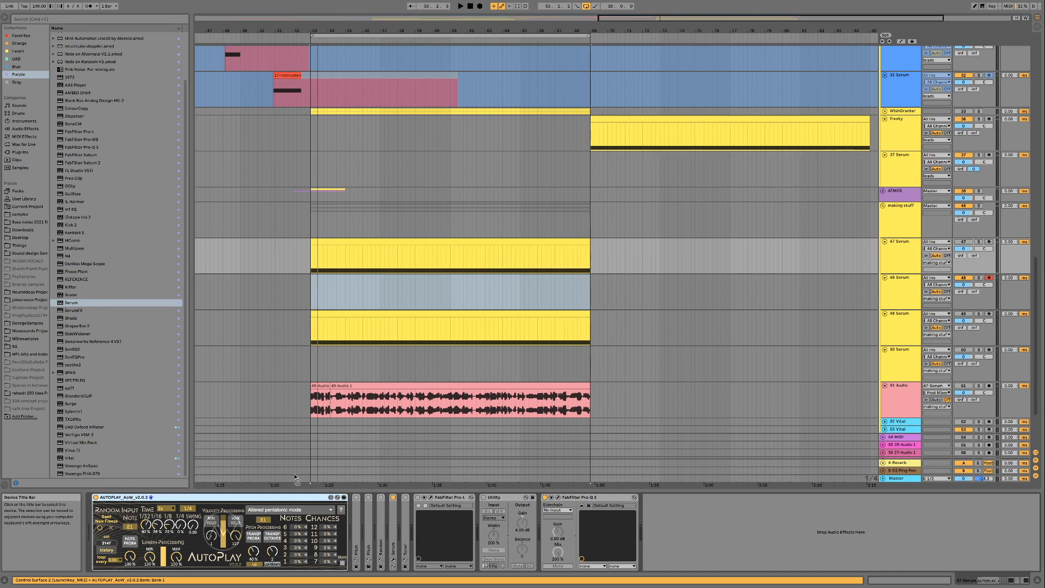
{"action": "left_click", "coordinate": [902, 298]}
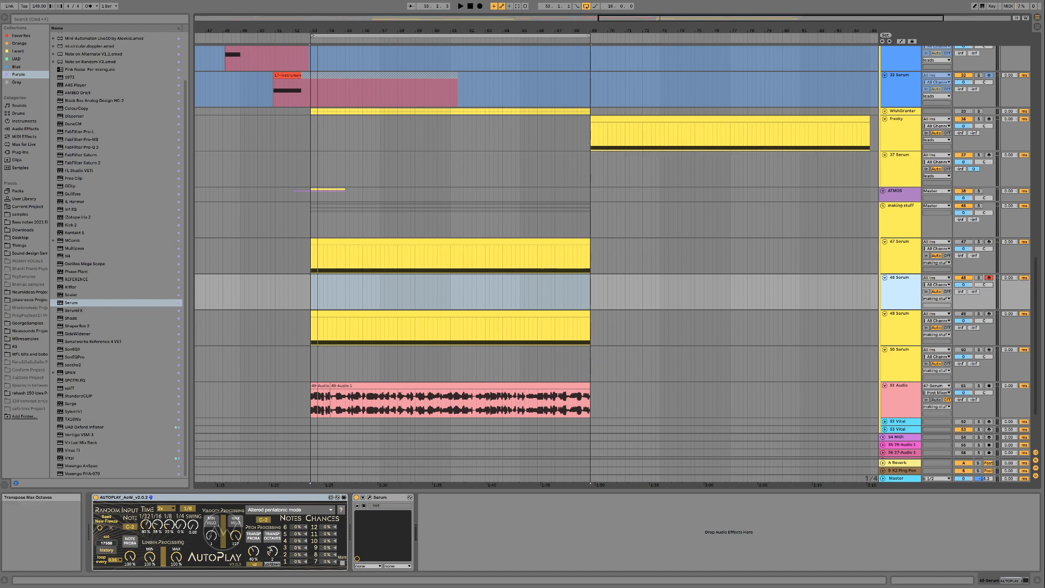
- Duplicate the 47 Serum track's MIDI clip onto the 48 Serum track and audition that track soloed
{"action": "left_click_drag", "start_coordinate": [455, 243], "coordinate": [455, 278]}
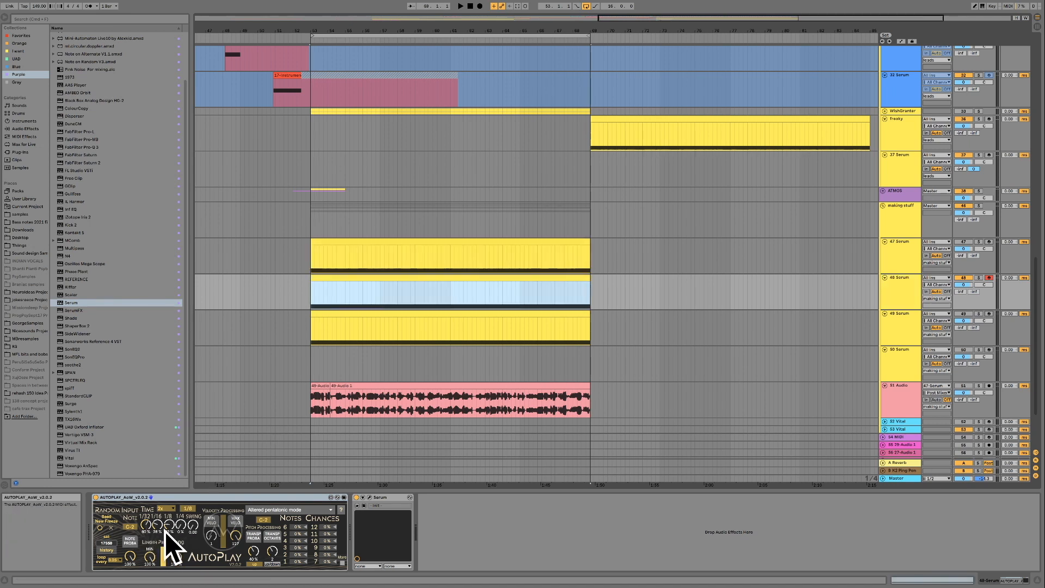
{"action": "left_click", "coordinate": [978, 278]}
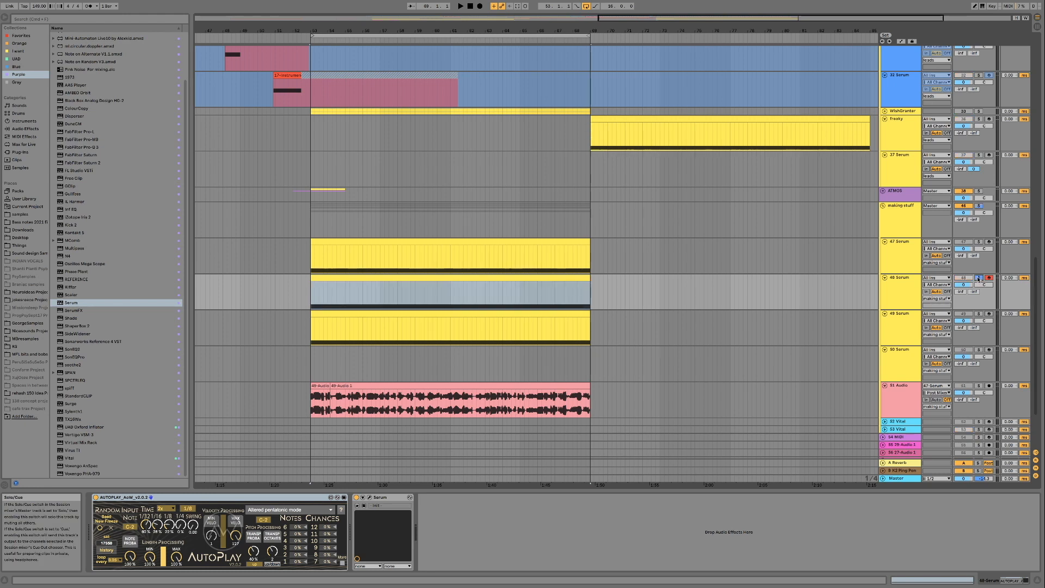
{"action": "key", "text": "space"}
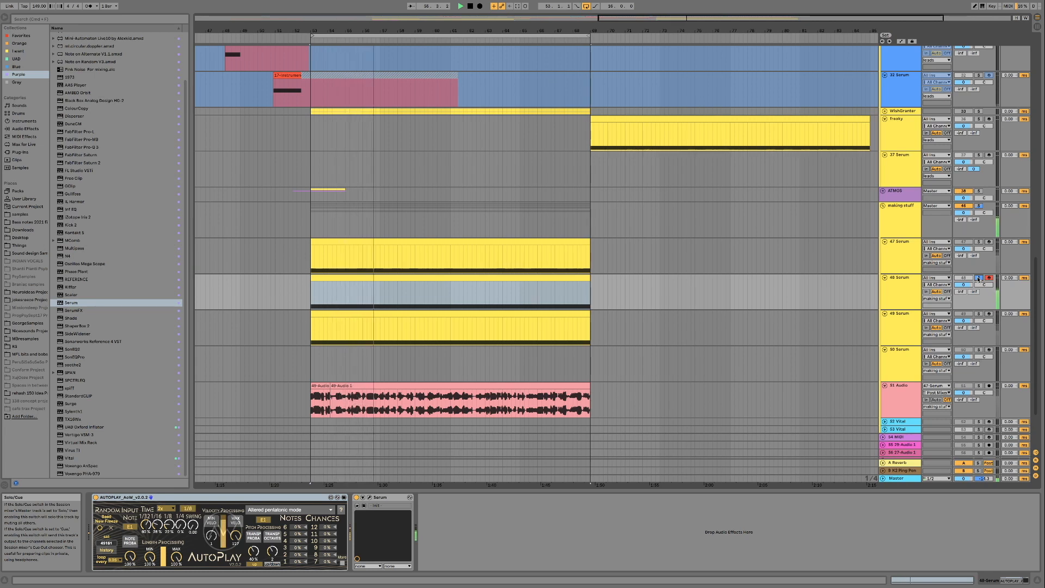
{"action": "left_click", "coordinate": [978, 278]}
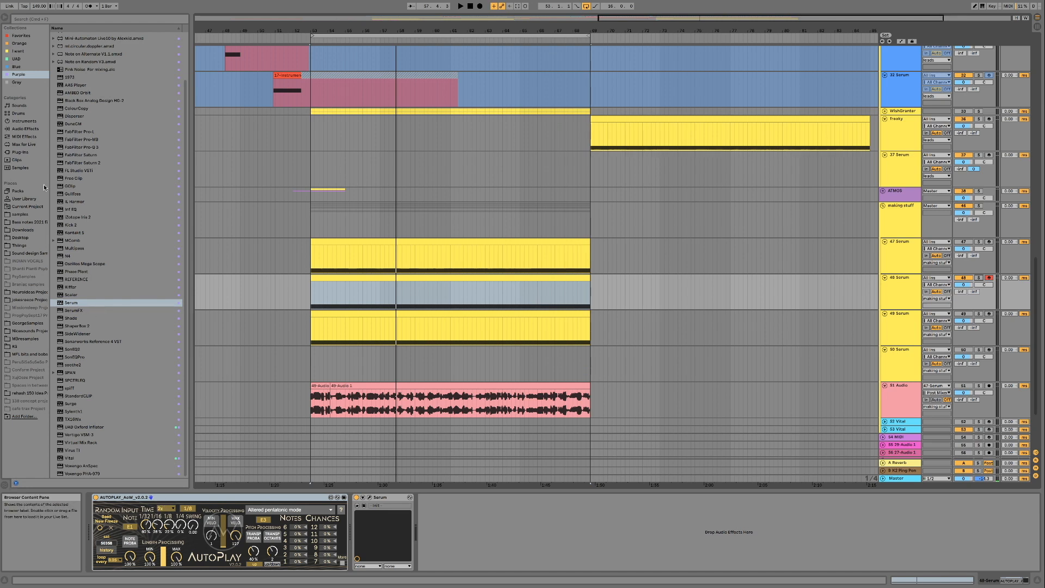
- Look through the presets of the Velocity MIDI effect, including Total Random
{"action": "left_click", "coordinate": [25, 136]}
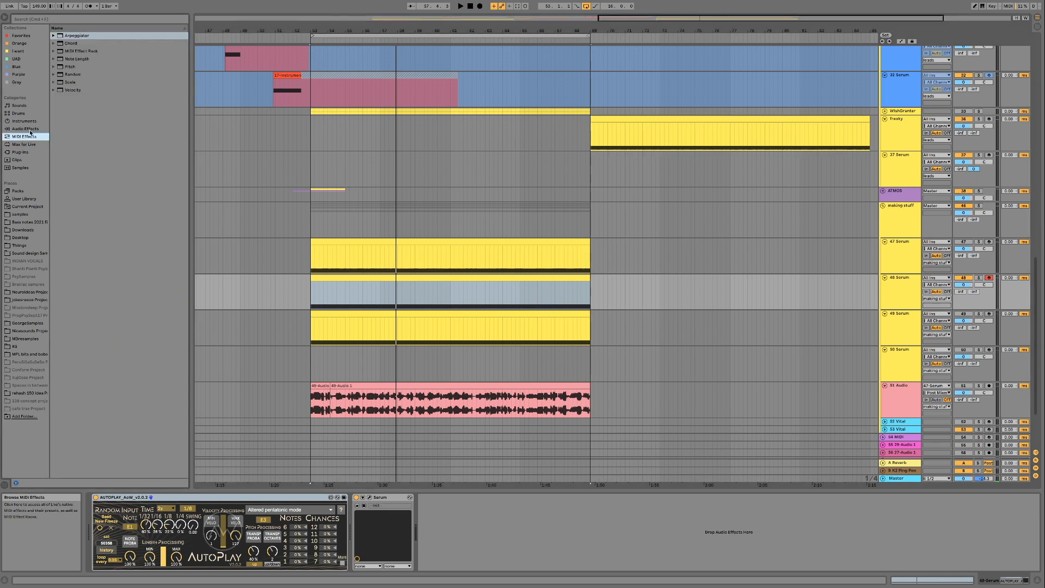
{"action": "left_click", "coordinate": [53, 89]}
{"action": "left_click", "coordinate": [75, 207]}
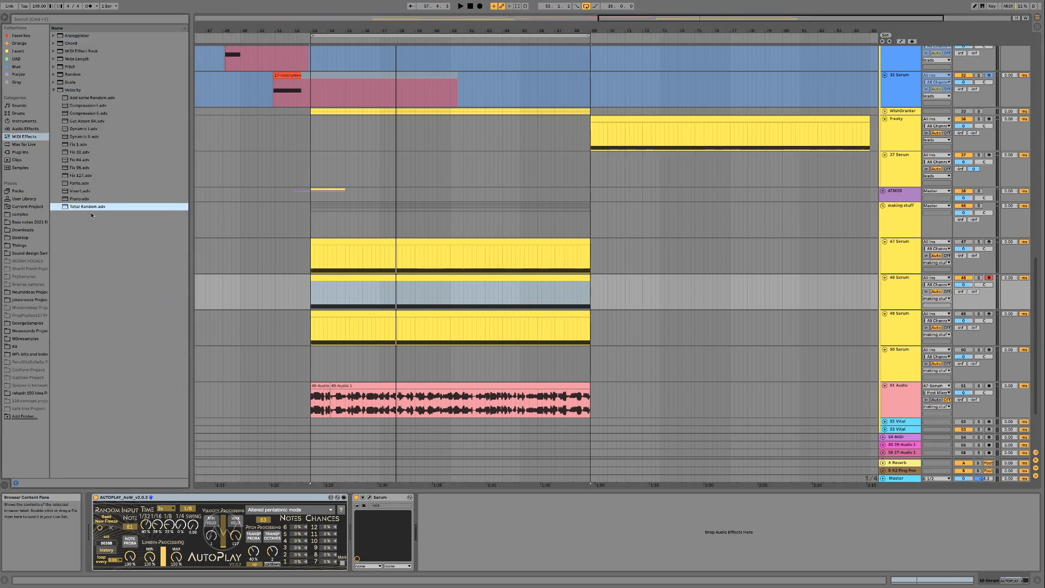
{"action": "left_click", "coordinate": [53, 91]}
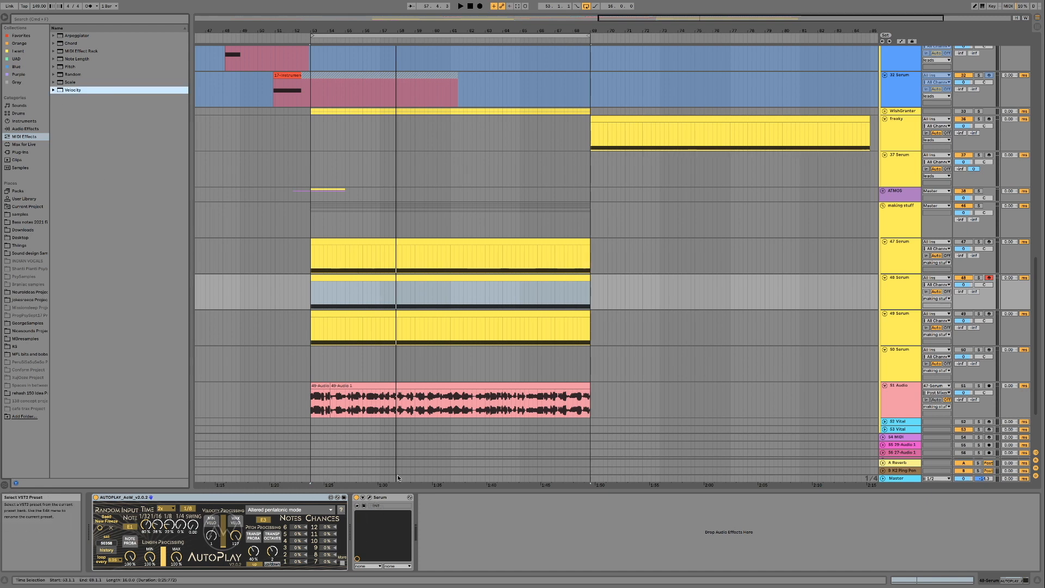
- Insert an audio track below 50 Serum, set its input to 48-Serum and arm it for recording
{"action": "left_click", "coordinate": [903, 300]}
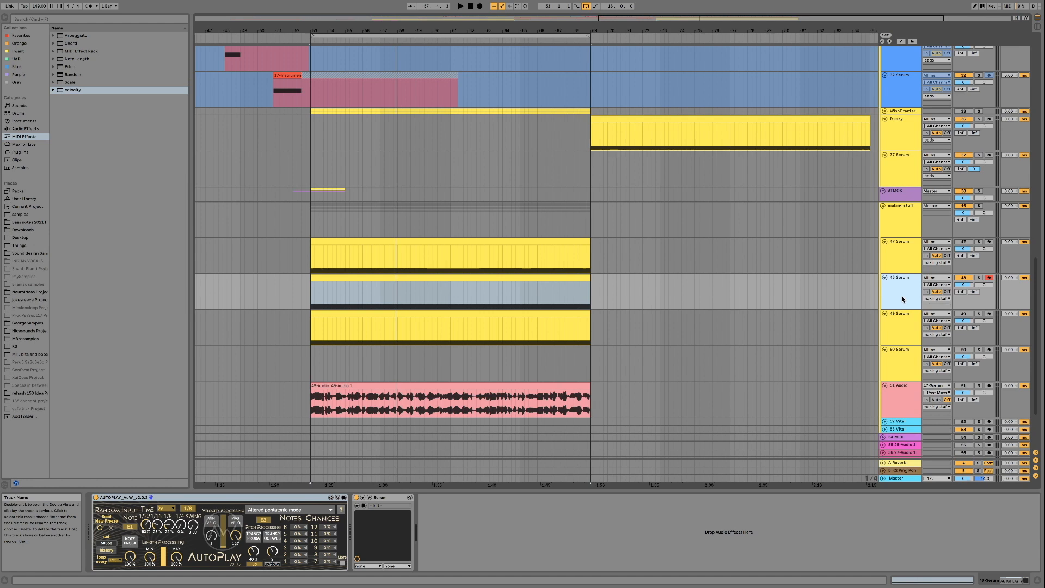
{"action": "scroll", "coordinate": [895, 351], "scroll_direction": "down", "scroll_amount": 1}
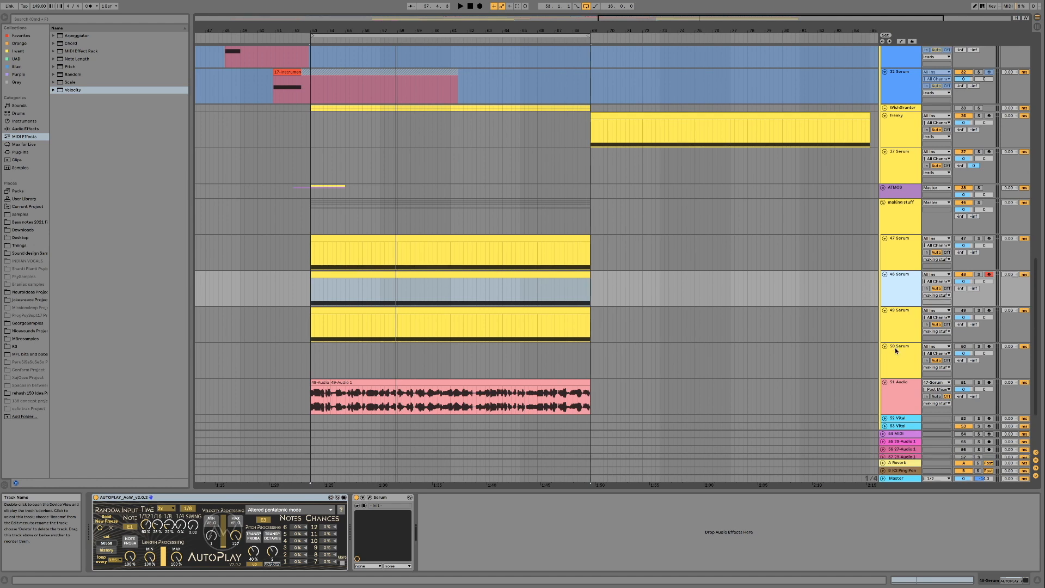
{"action": "left_click", "coordinate": [901, 366]}
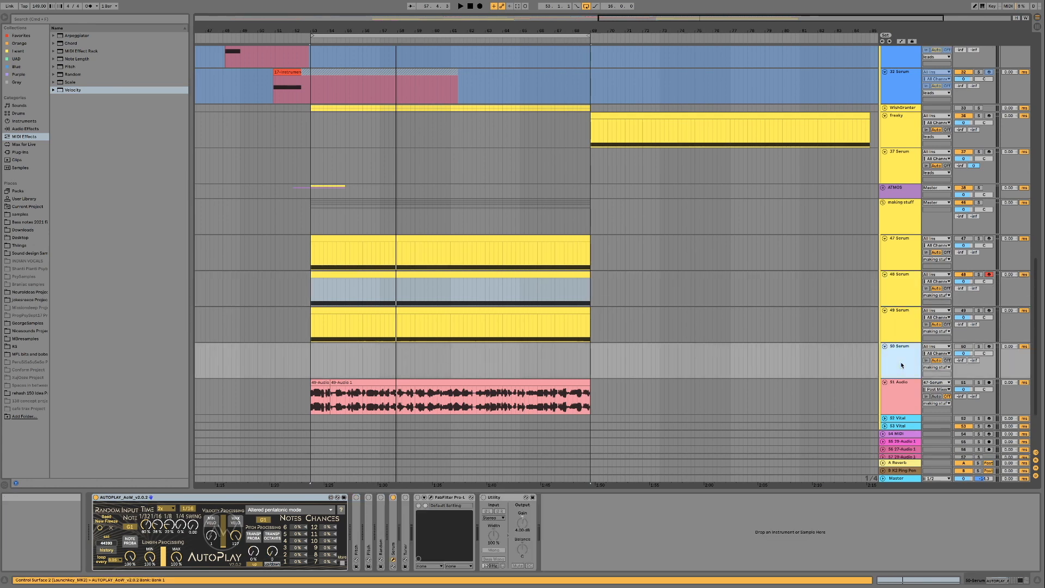
{"action": "key", "text": "super+t"}
{"action": "left_click", "coordinate": [937, 383]}
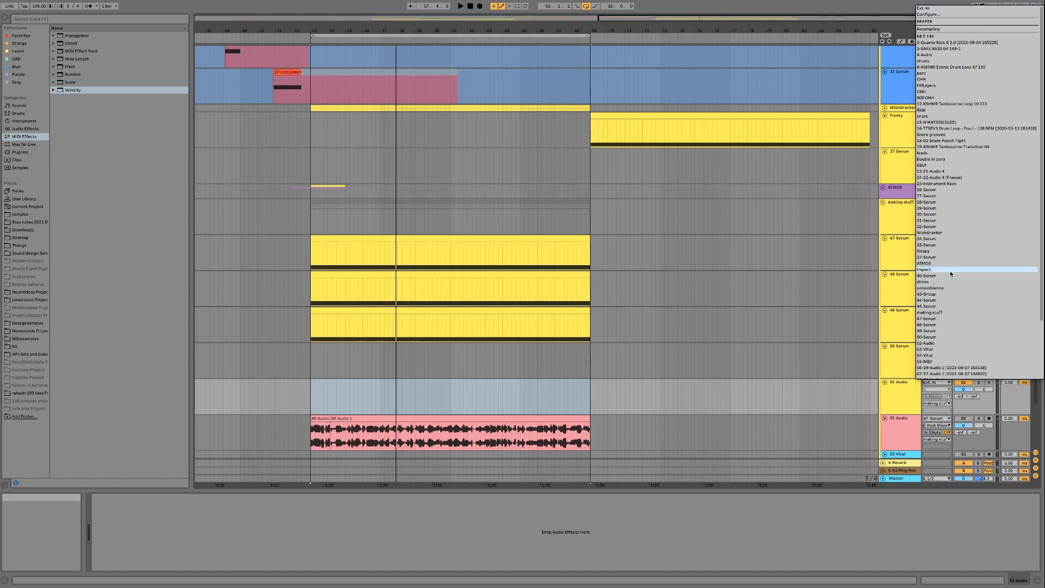
{"action": "left_click", "coordinate": [935, 325]}
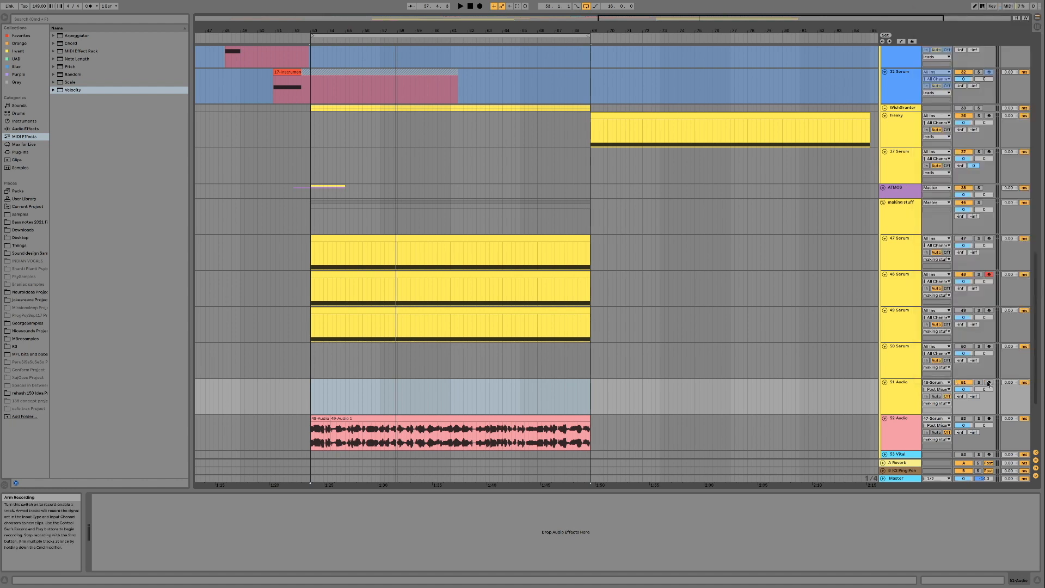
{"action": "left_click", "coordinate": [989, 384]}
- Record about 8 bars of the soloed 48 Serum track onto the new audio track
{"action": "left_click", "coordinate": [597, 276]}
{"action": "left_click", "coordinate": [556, 273]}
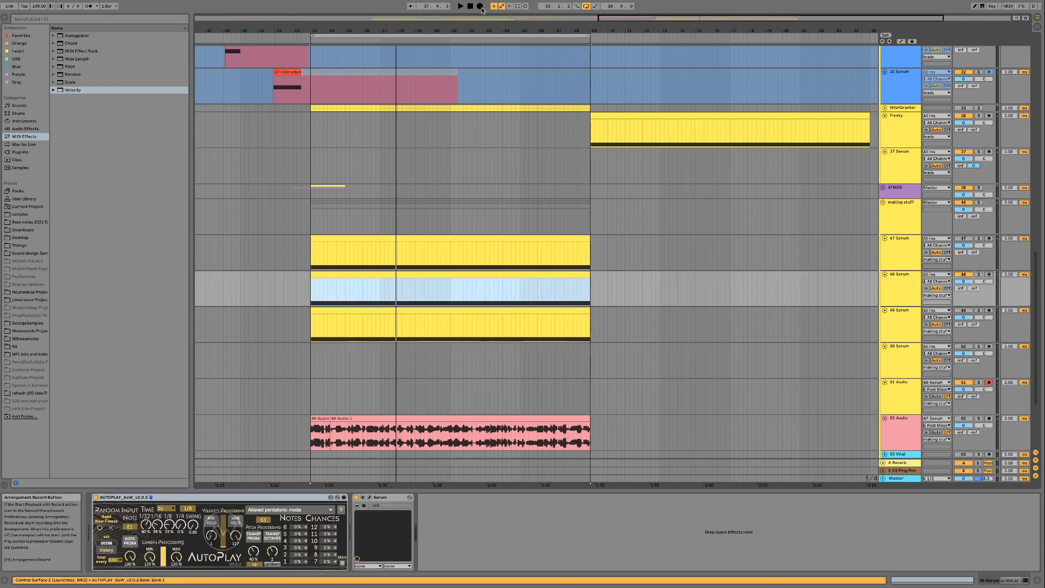
{"action": "key", "text": "F9"}
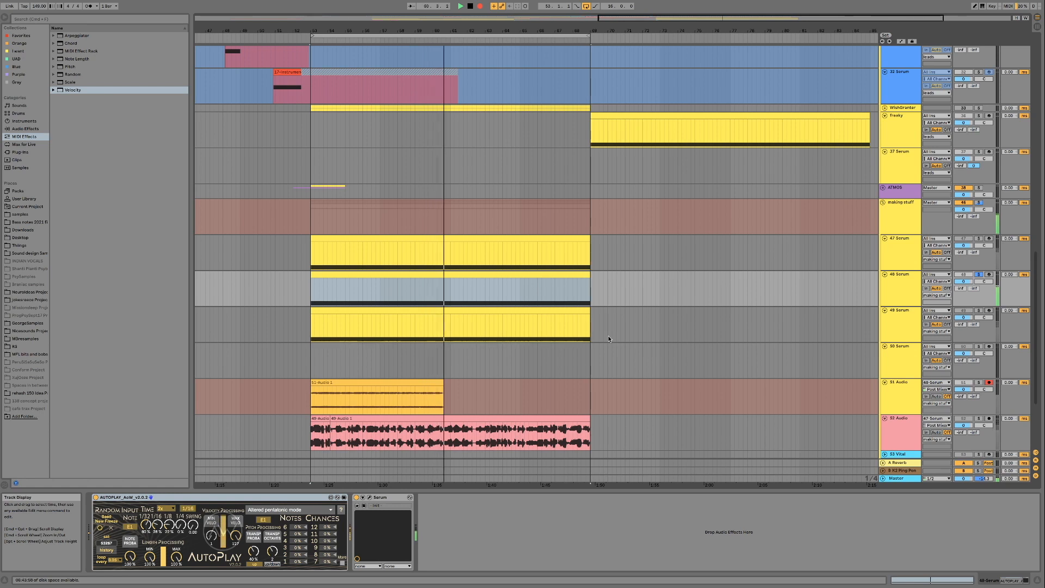
{"action": "key", "text": "space"}
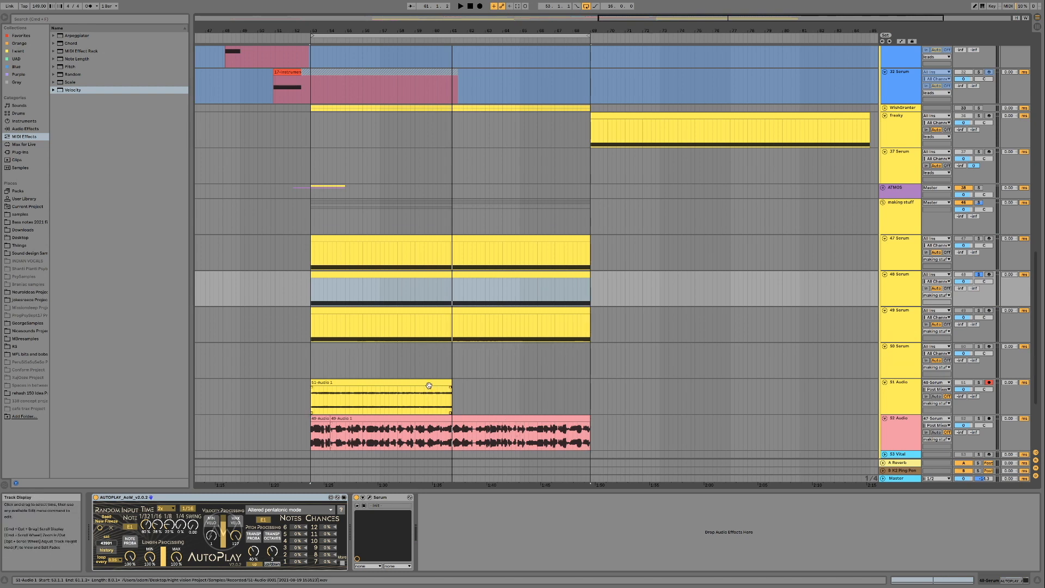
- Load Vital on a new track below 50 Serum and import the recorded audio clip into OSC 1 as a wavetable
{"action": "left_click", "coordinate": [429, 385]}
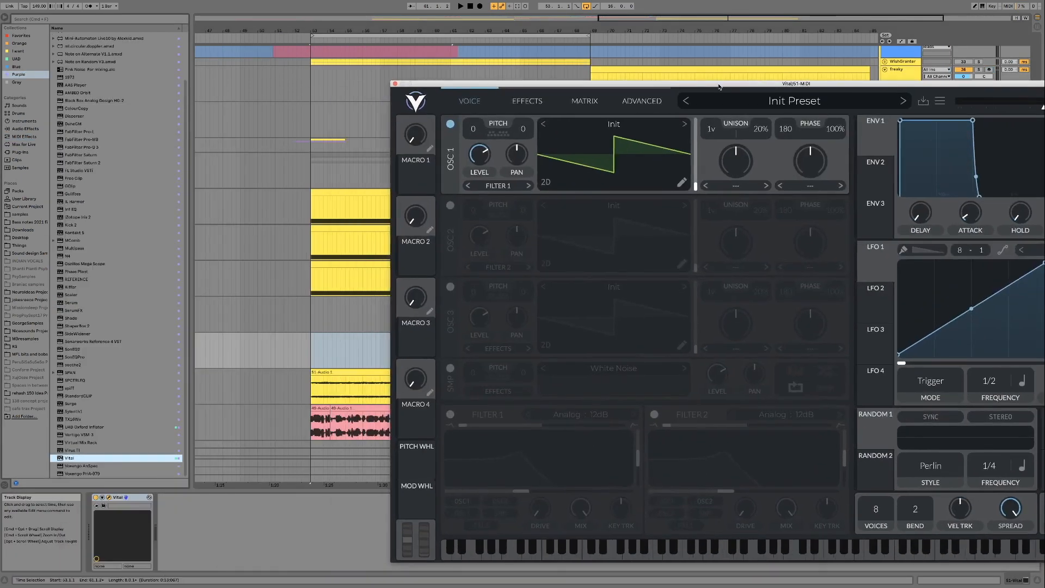
{"action": "left_click_drag", "start_coordinate": [719, 86], "coordinate": [695, 76]}
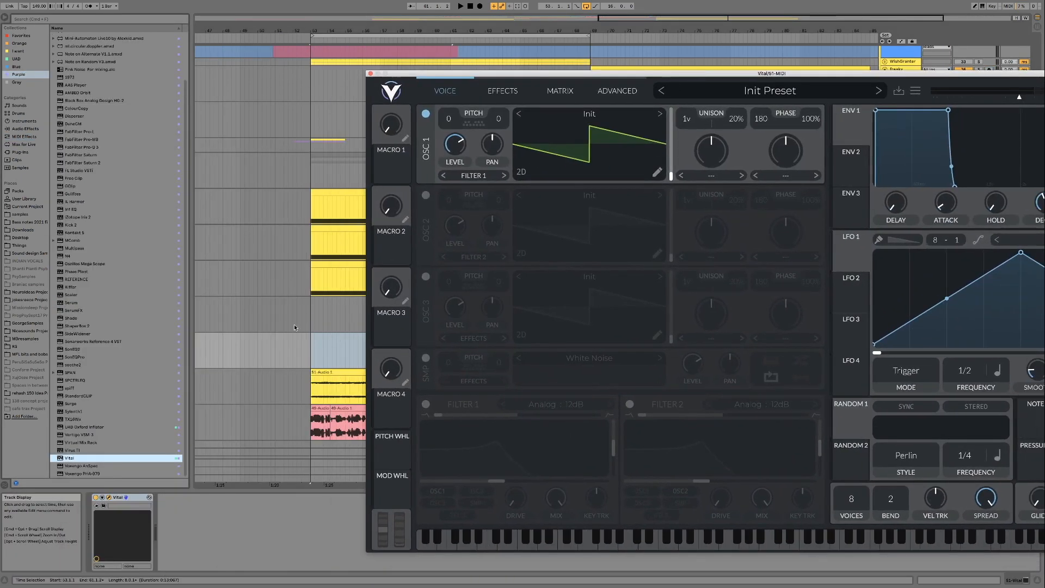
{"action": "left_click_drag", "start_coordinate": [325, 372], "coordinate": [585, 165]}
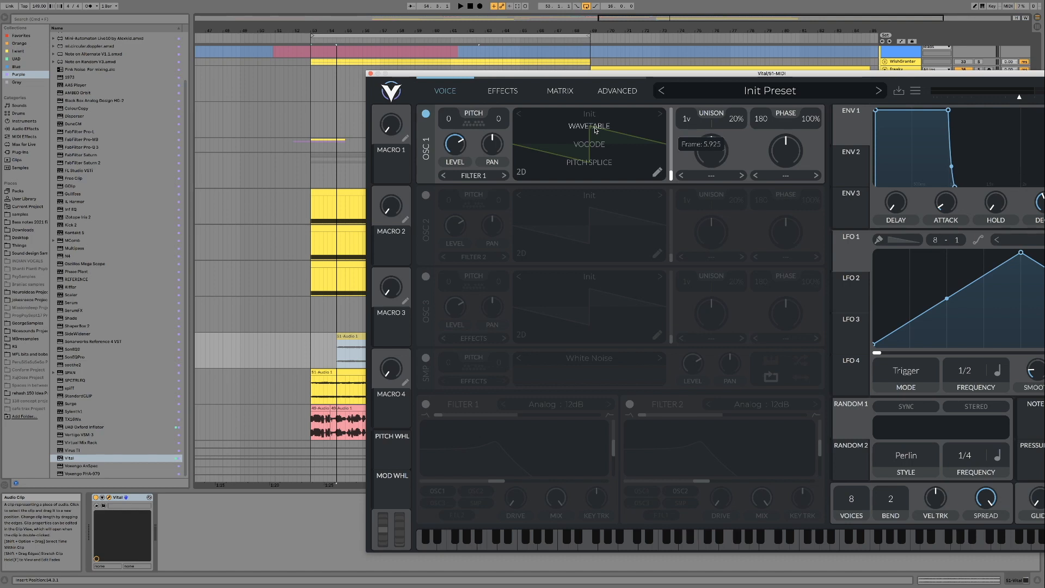
{"action": "left_click_drag", "start_coordinate": [595, 130], "coordinate": [595, 131]}
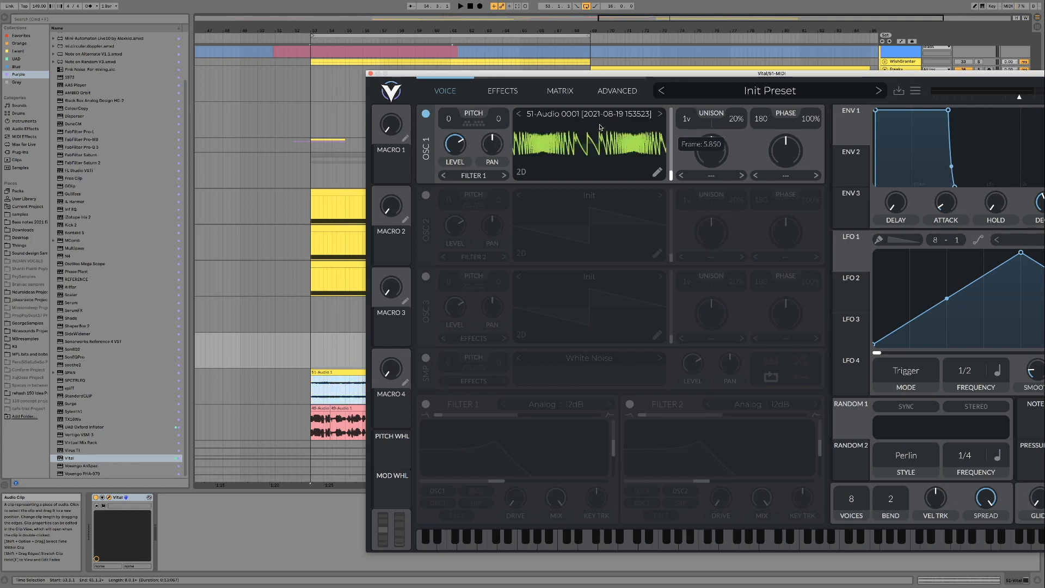
{"action": "left_click_drag", "start_coordinate": [646, 75], "coordinate": [436, 68]}
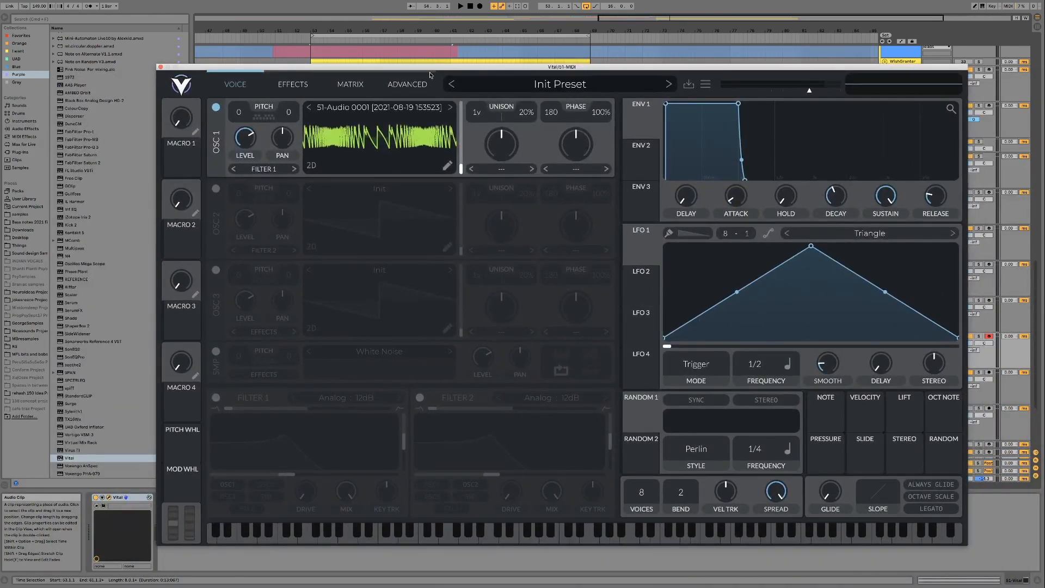
- Transpose Vital's OSC 1 to -12 semitones and move its wavetable position to about frame 46
{"action": "left_click_drag", "start_coordinate": [238, 111], "coordinate": [241, 137]}
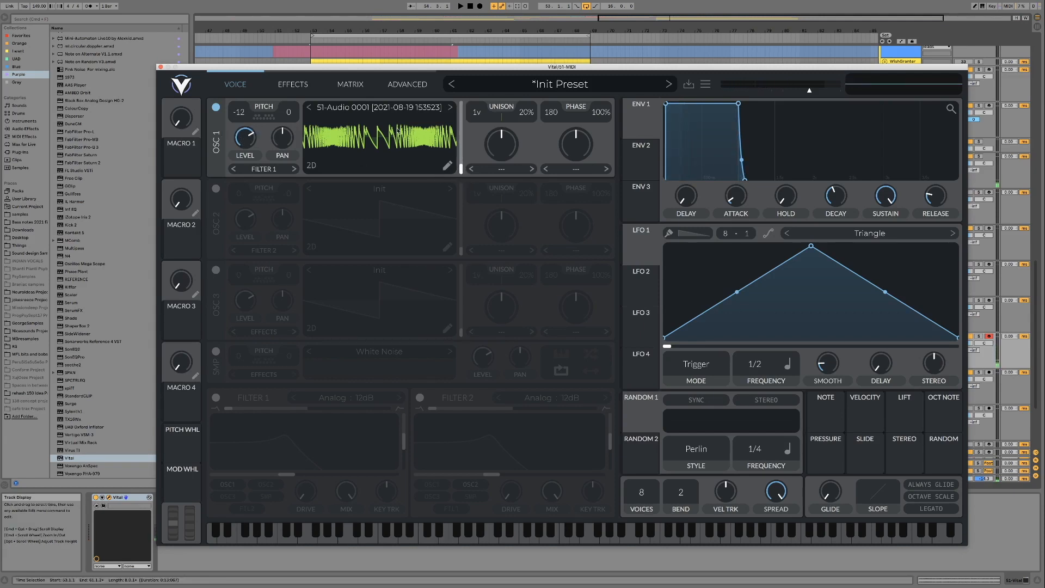
{"action": "left_click_drag", "start_coordinate": [461, 171], "coordinate": [461, 159]}
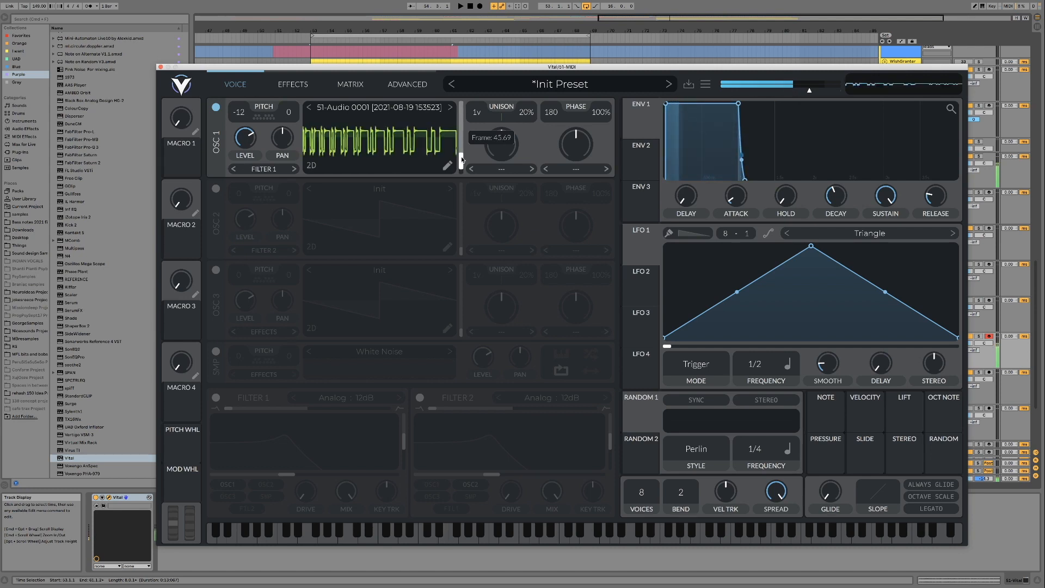
- Try Filter 1 in the Analog 24dB style with a mid blend and slightly raised cutoff, and switch it off again
{"action": "left_click", "coordinate": [216, 398]}
{"action": "left_click_drag", "start_coordinate": [228, 408], "coordinate": [307, 408]}
{"action": "left_click", "coordinate": [399, 397]}
{"action": "mouse_move", "coordinate": [299, 442]}
{"action": "left_mouse_down"}
{"action": "mouse_move", "coordinate": [378, 439]}
{"action": "mouse_move", "coordinate": [318, 439]}
{"action": "left_mouse_up"}
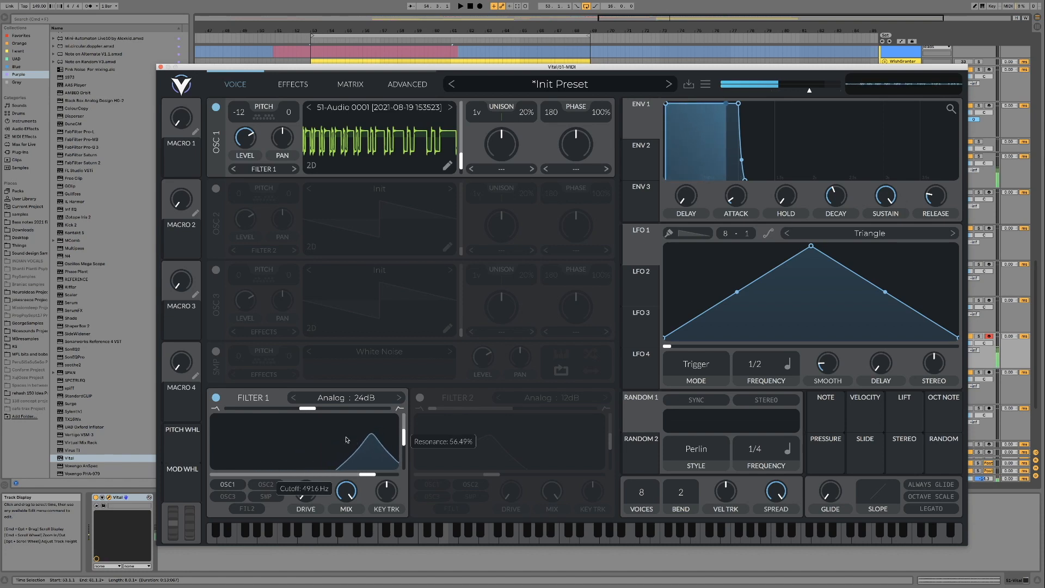
{"action": "left_click", "coordinate": [216, 398]}
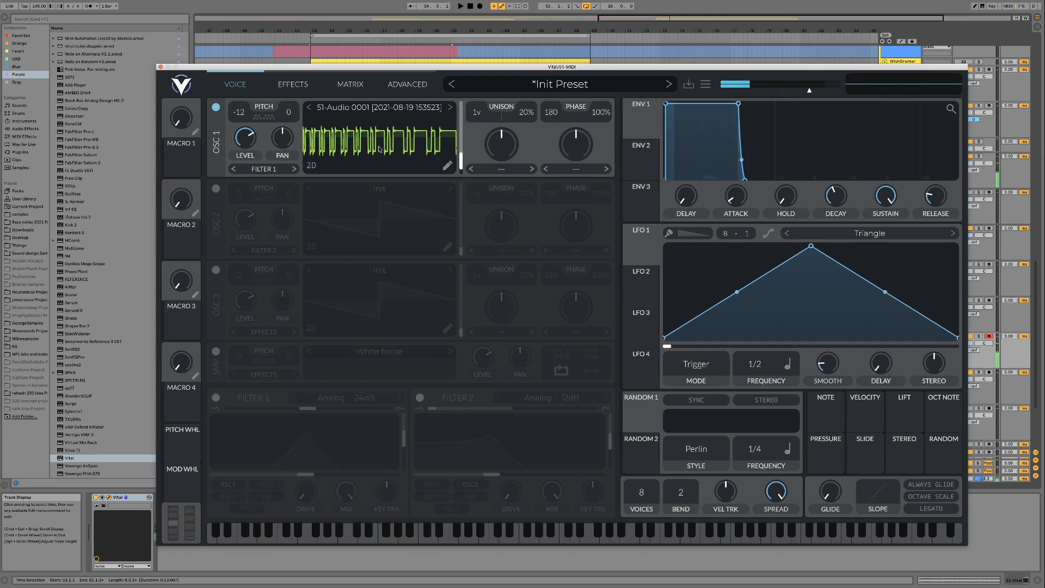
- Sweep OSC 1 to the last wavetable frame and export the wavetable as a .wav file in User WAV, with a name beginning K2
{"action": "left_click_drag", "start_coordinate": [463, 159], "coordinate": [465, 103]}
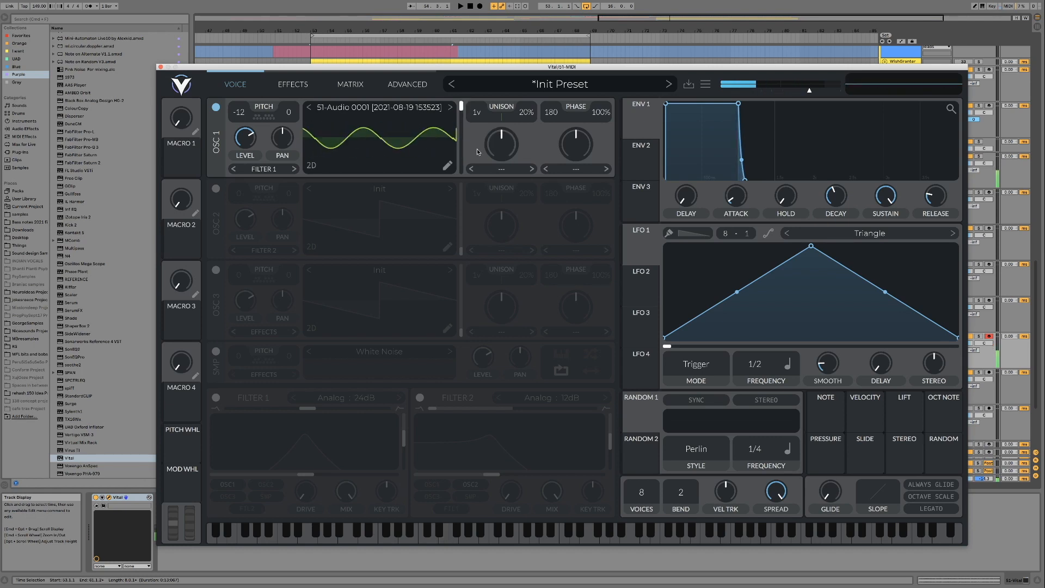
{"action": "left_click", "coordinate": [447, 167]}
{"action": "left_click", "coordinate": [706, 84]}
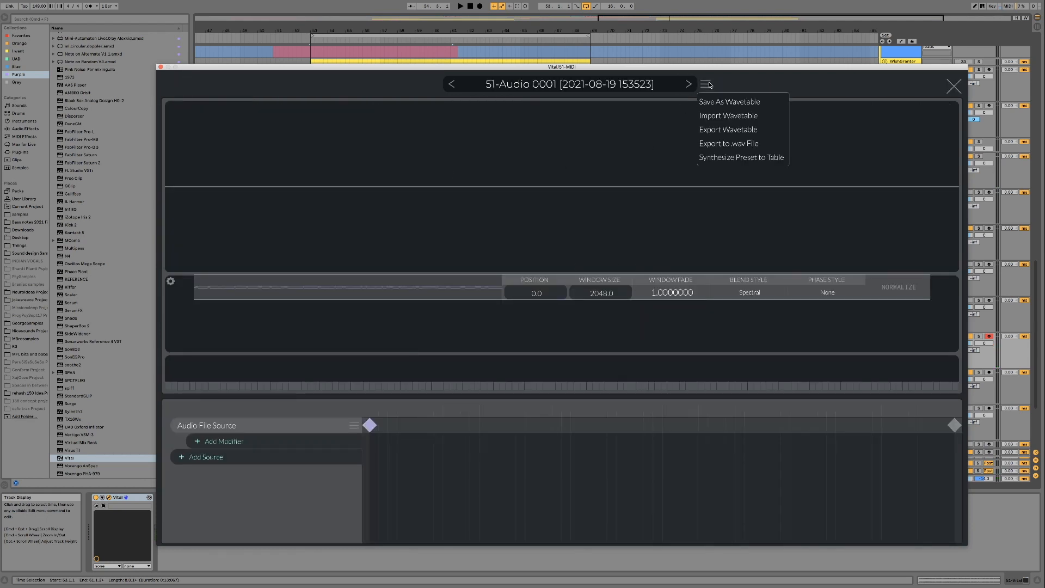
{"action": "left_click", "coordinate": [724, 144]}
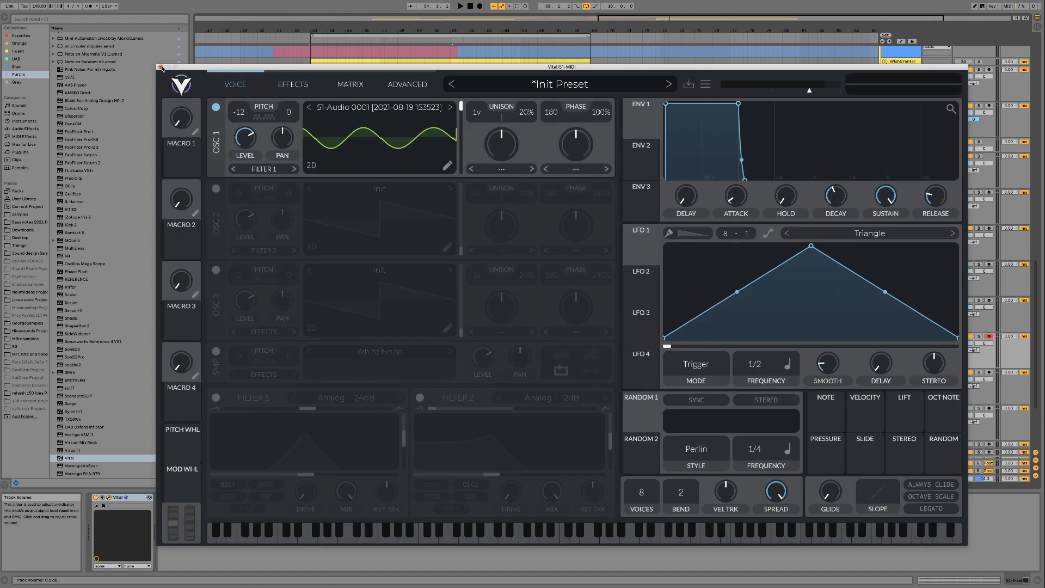
{"action": "left_click", "coordinate": [161, 67]}
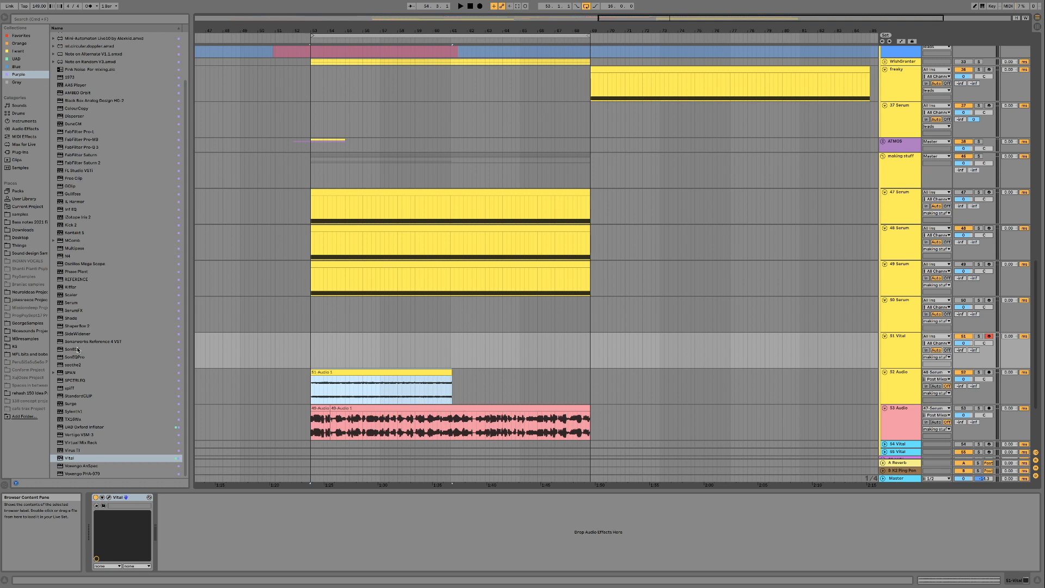
- Replace Vital with Serum on the track and load the K2 WaveGenTutorial wavetable from User WAV into OSC A
{"action": "left_click", "coordinate": [71, 302]}
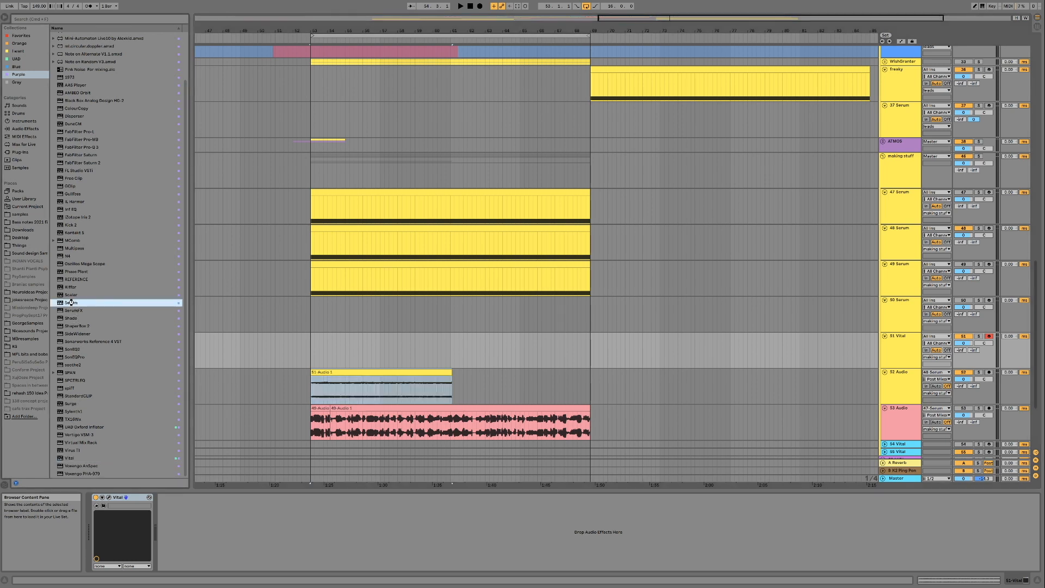
{"action": "double_click", "coordinate": [71, 302]}
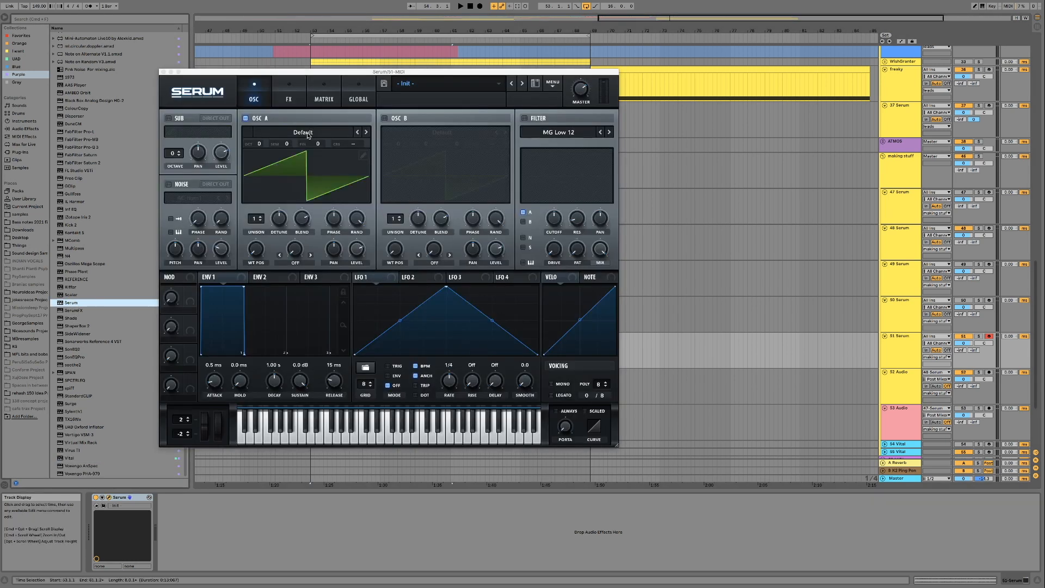
{"action": "left_click", "coordinate": [303, 132]}
{"action": "mouse_move", "coordinate": [298, 406]}
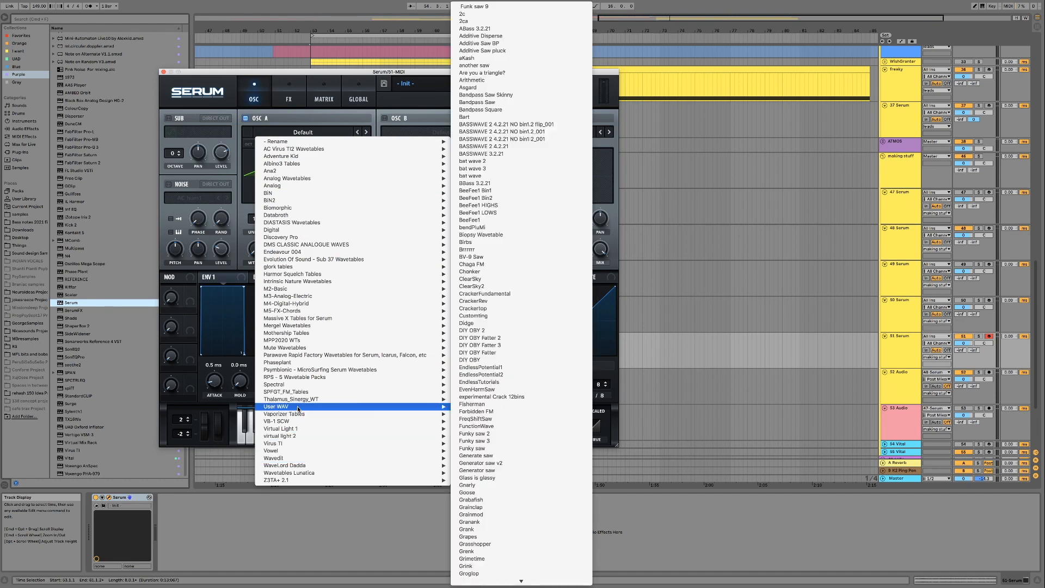
{"action": "scroll", "coordinate": [519, 405], "scroll_direction": "up", "scroll_amount": 10}
{"action": "left_click", "coordinate": [520, 399]}
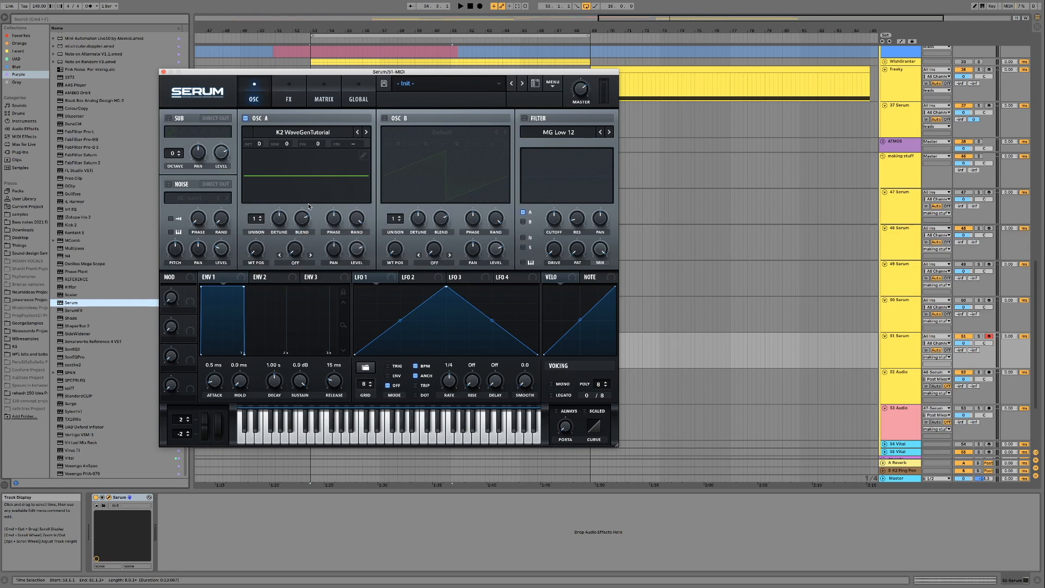
- Open OSC A's wavetable editor and remove the first two frames of the table
{"action": "left_click", "coordinate": [361, 157]}
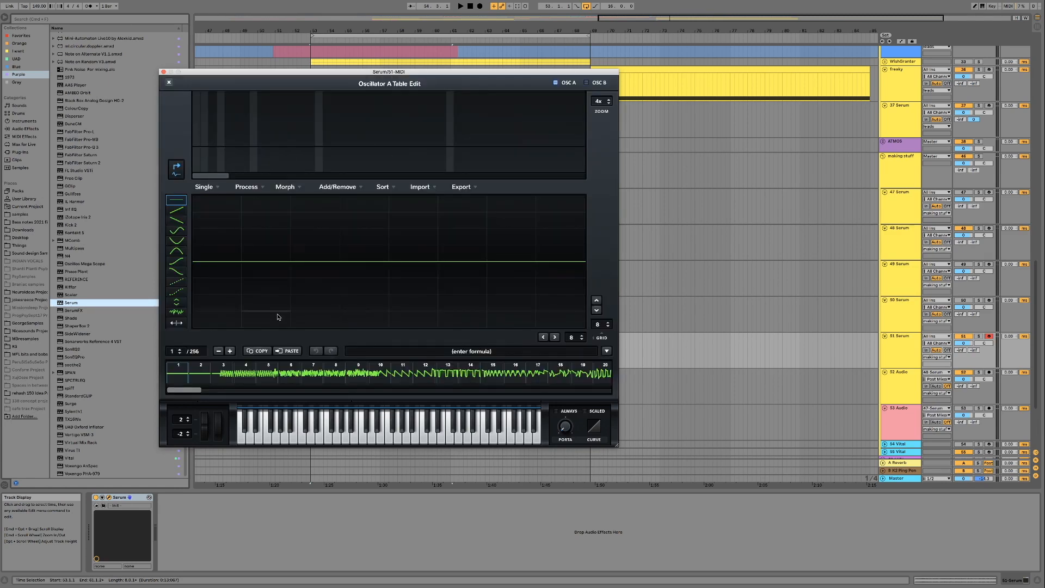
{"action": "left_click", "coordinate": [219, 351]}
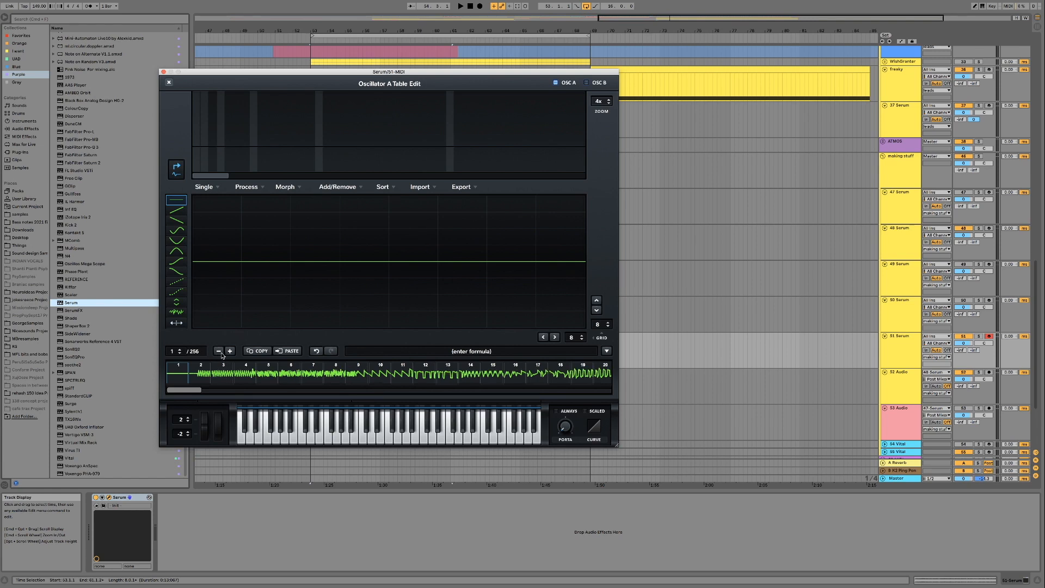
{"action": "left_click", "coordinate": [218, 352]}
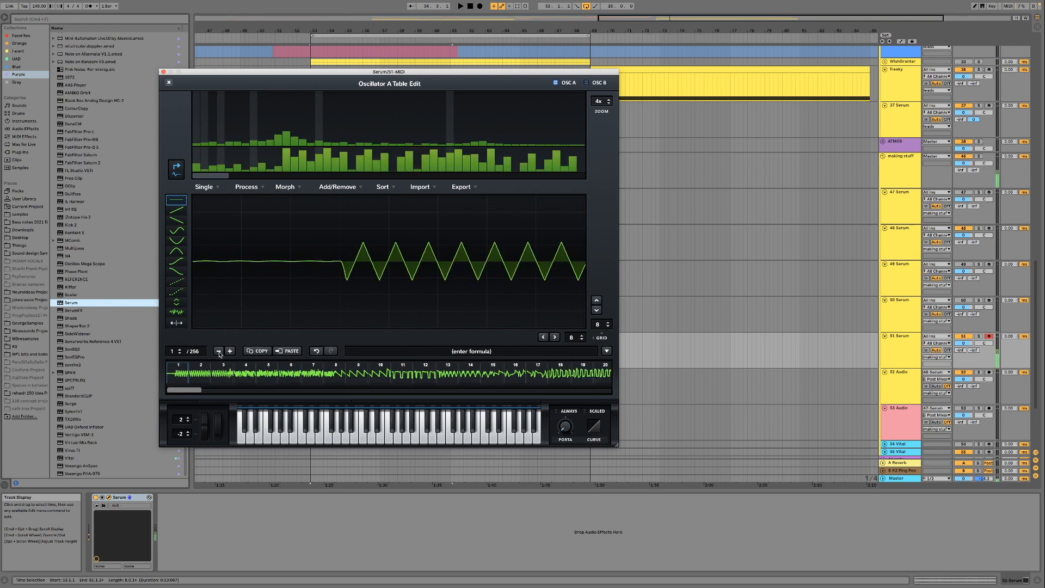
- Audition the early frames of the wavetable one after another, up to frame 9
{"action": "left_click", "coordinate": [236, 373]}
{"action": "left_click", "coordinate": [248, 373]}
{"action": "left_click", "coordinate": [269, 374]}
{"action": "left_click", "coordinate": [290, 374]}
{"action": "left_click", "coordinate": [312, 375]}
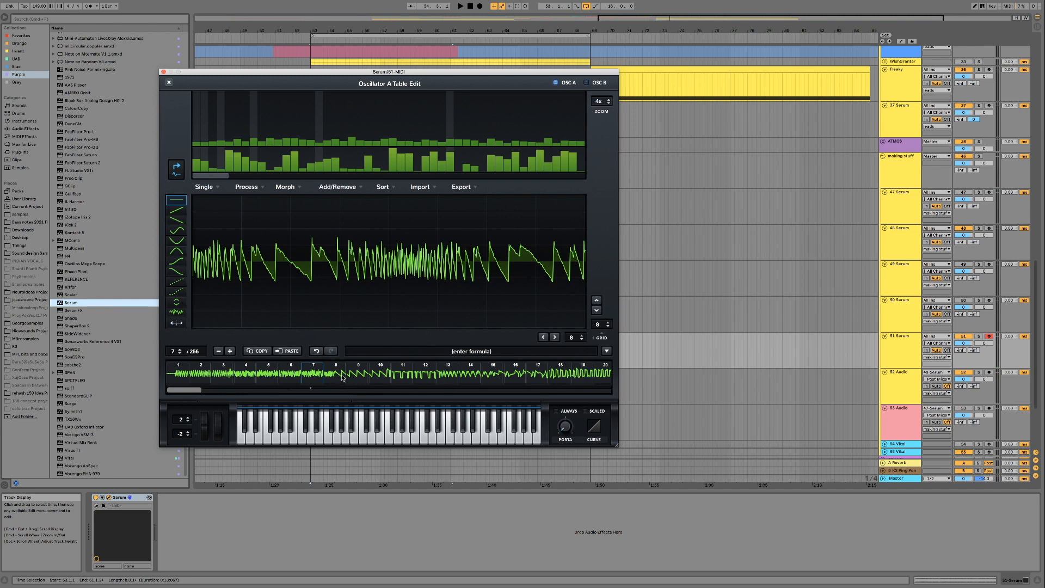
{"action": "left_click", "coordinate": [361, 376]}
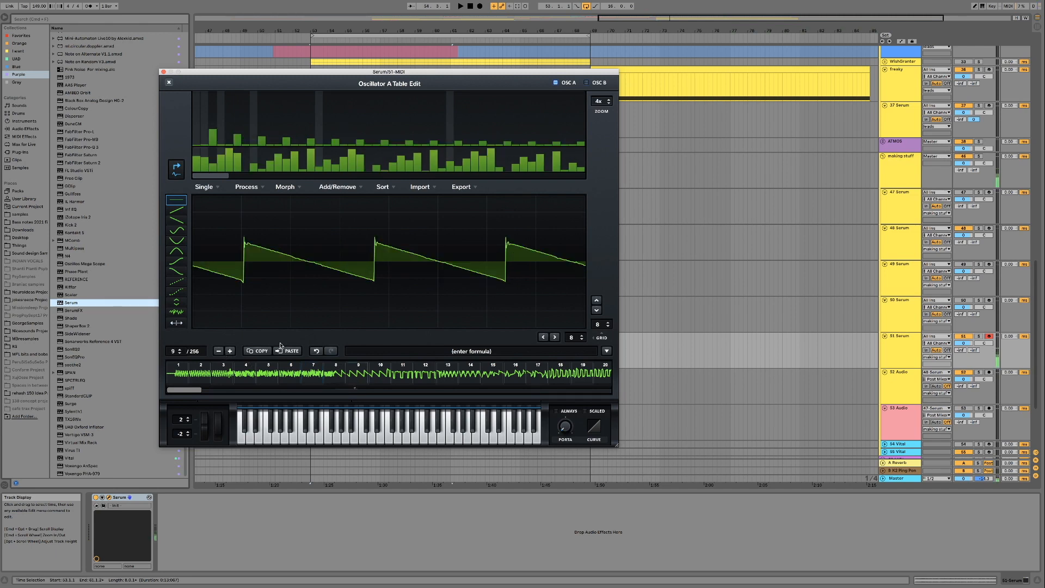
- Undo the last frame removal, and remove frames 10 and 9 from the table
{"action": "left_click", "coordinate": [316, 351]}
{"action": "left_click", "coordinate": [316, 352]}
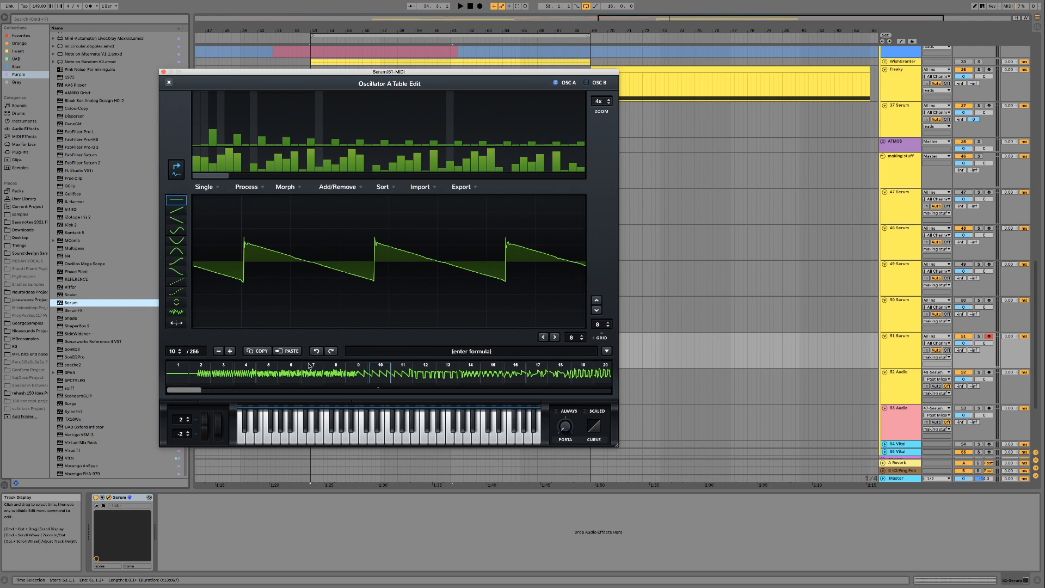
{"action": "left_click", "coordinate": [219, 351]}
{"action": "left_click", "coordinate": [278, 351]}
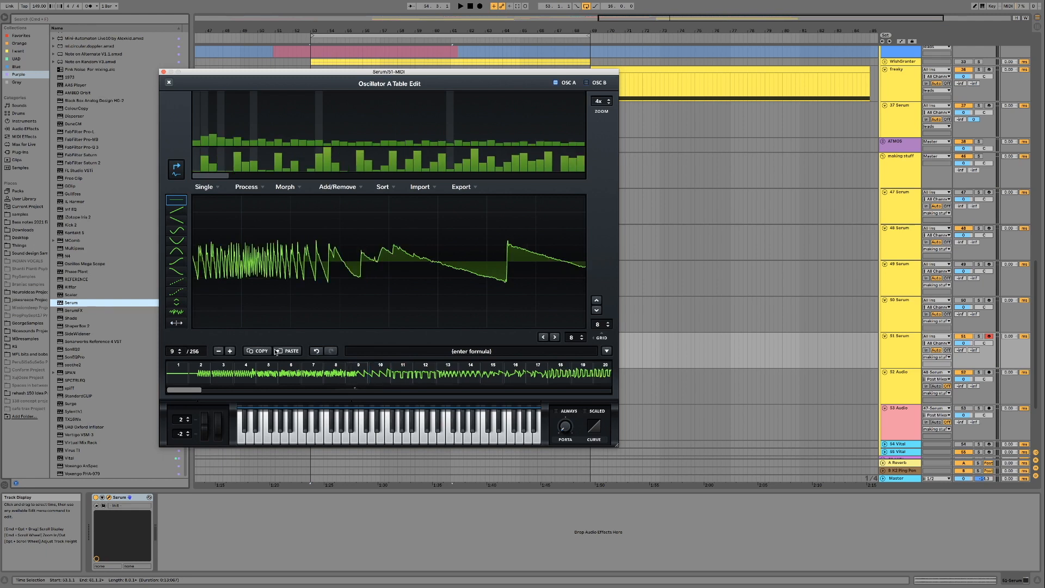
{"action": "left_click", "coordinate": [218, 351]}
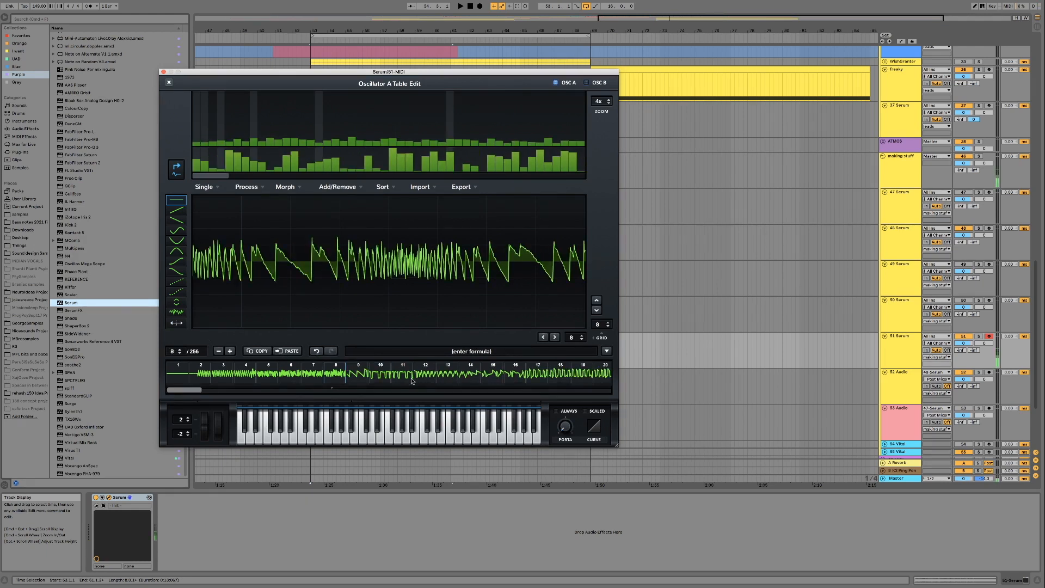
- Inspect the wavetable's final frames, including 256, 243 and 244, and the frames around 57 to 59, and close the table editor
{"action": "scroll", "coordinate": [399, 375], "scroll_direction": "right", "scroll_amount": 10}
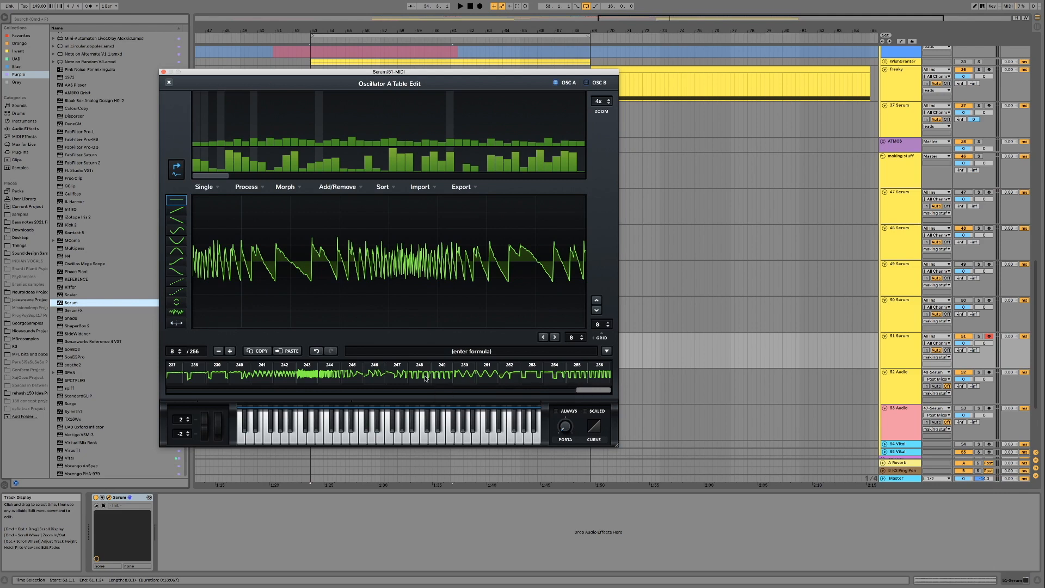
{"action": "left_click", "coordinate": [590, 377]}
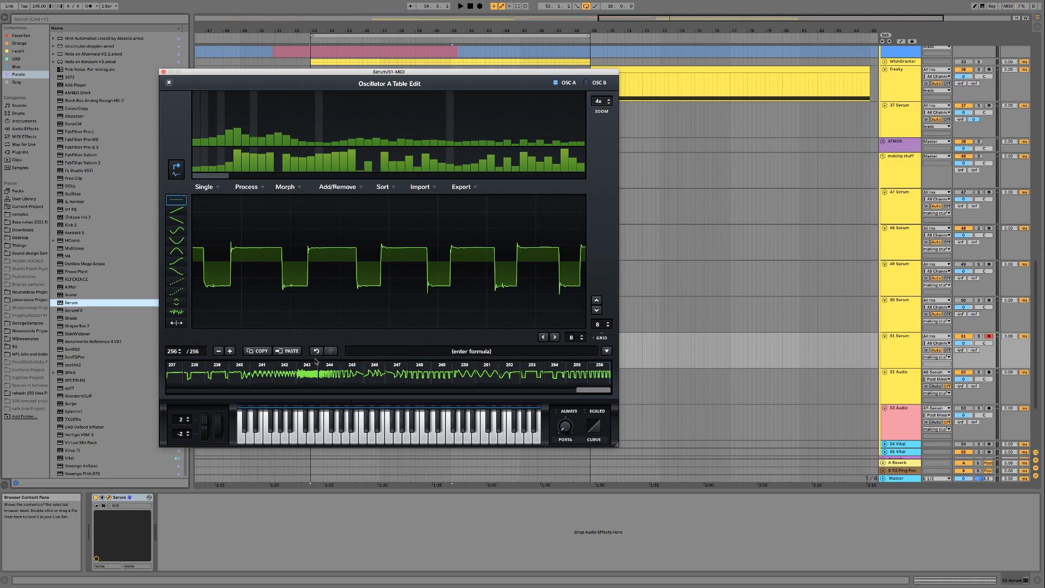
{"action": "left_click", "coordinate": [313, 377]}
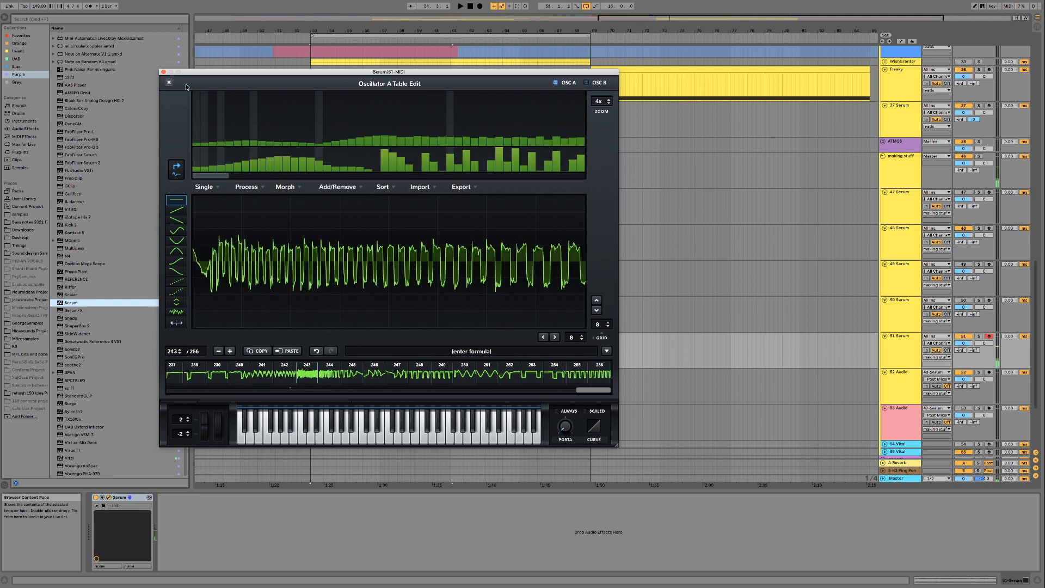
{"action": "left_click", "coordinate": [329, 377]}
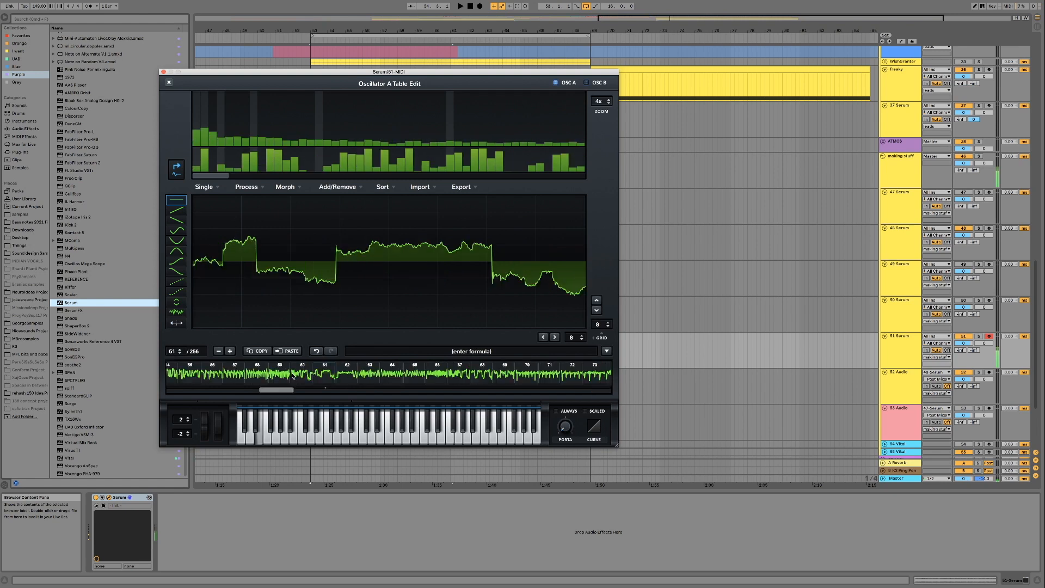
{"action": "left_click", "coordinate": [303, 376]}
{"action": "left_click", "coordinate": [282, 375]}
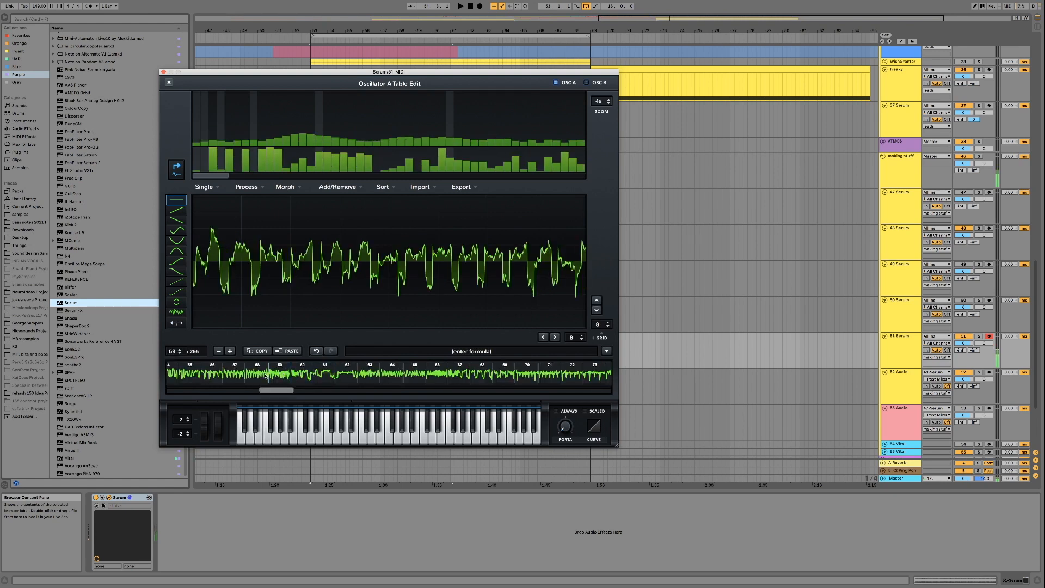
{"action": "left_click", "coordinate": [264, 375]}
{"action": "left_click", "coordinate": [236, 379]}
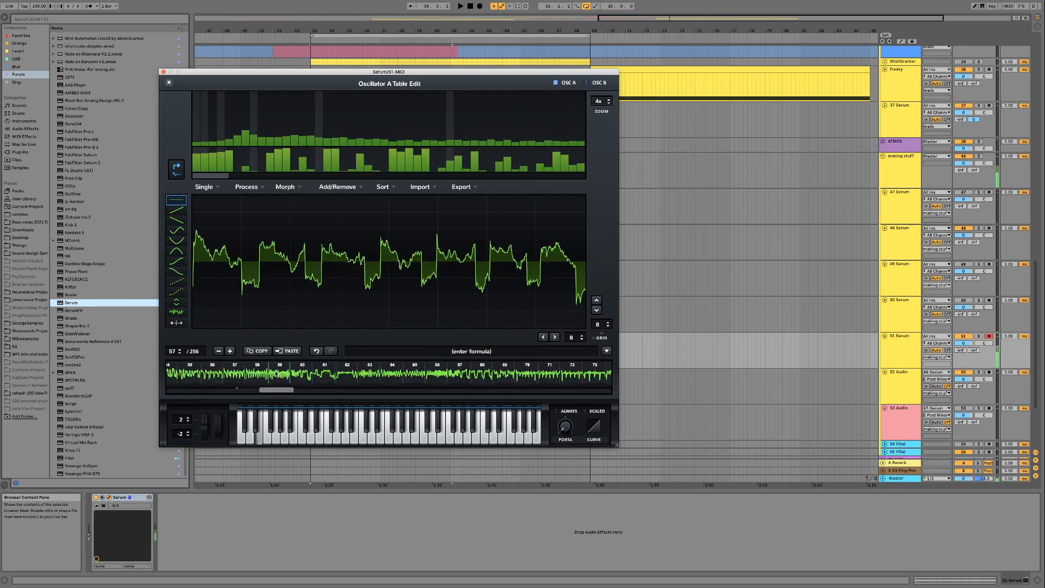
{"action": "left_click", "coordinate": [286, 375]}
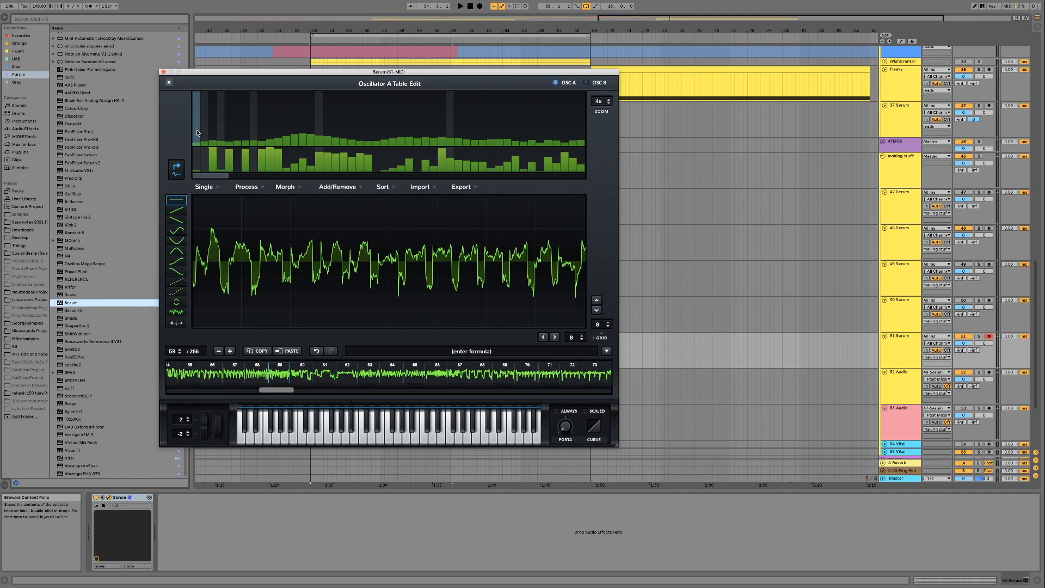
{"action": "left_click", "coordinate": [169, 82]}
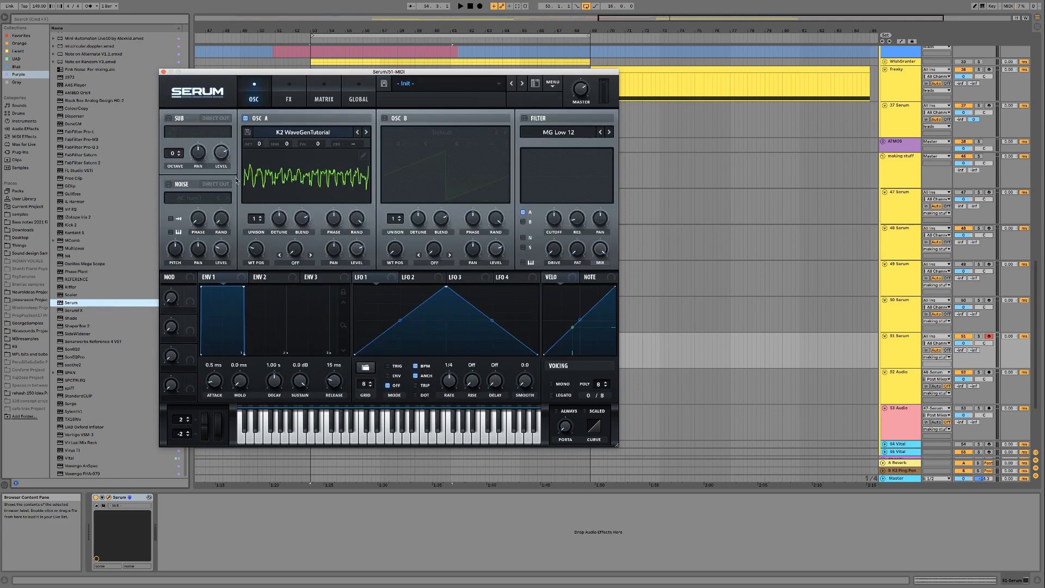